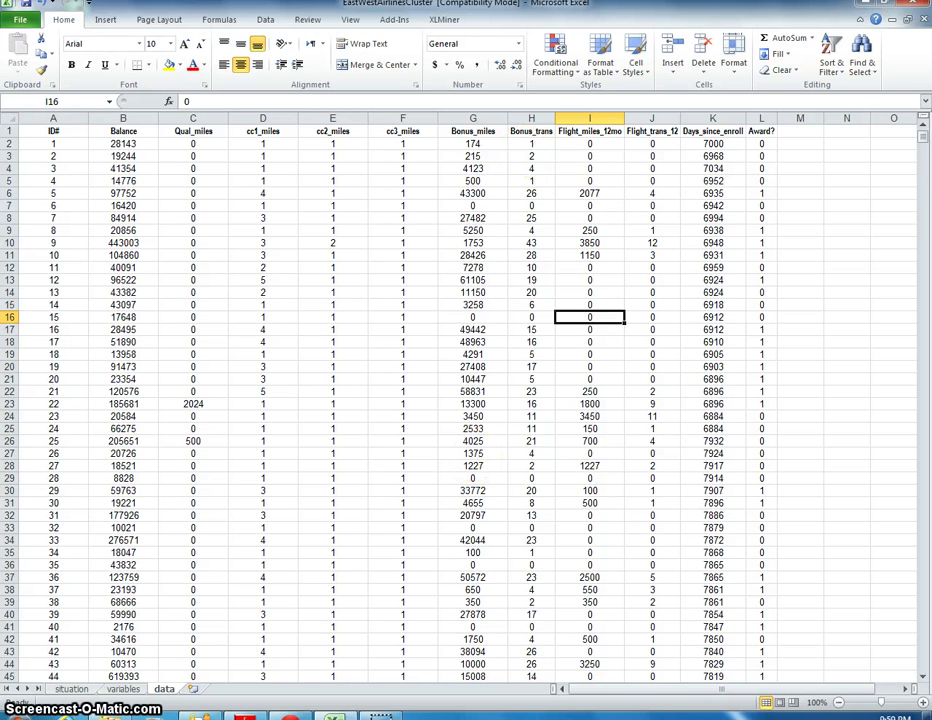
- Launch XLMiner Hierarchical Clustering on the airline data, accepting the 2000-row limit warning
{"action": "left_click", "coordinate": [440, 20]}
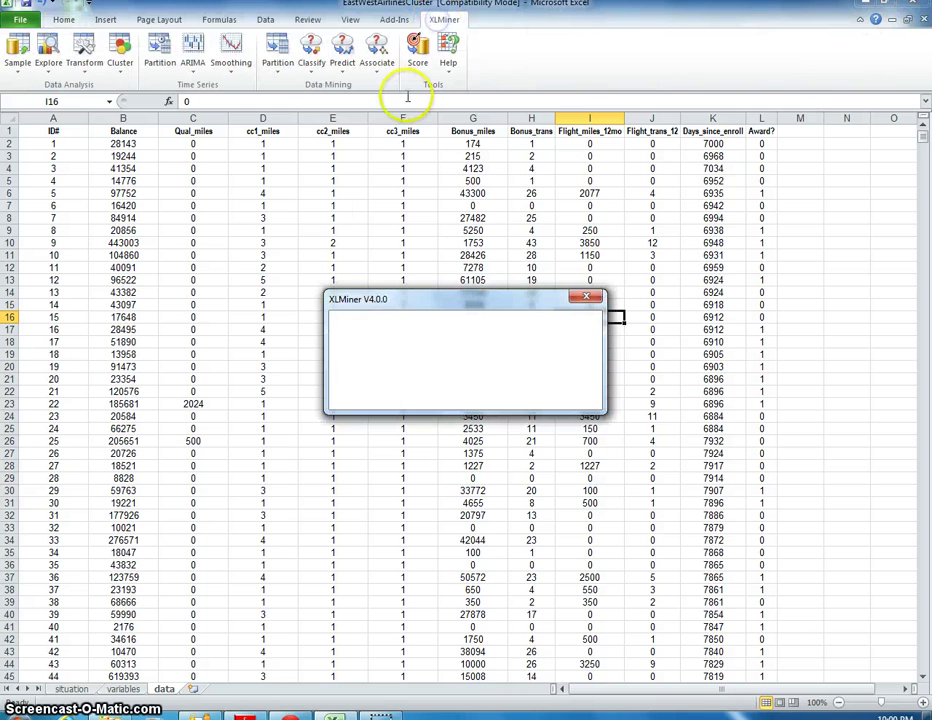
{"action": "left_click", "coordinate": [564, 387]}
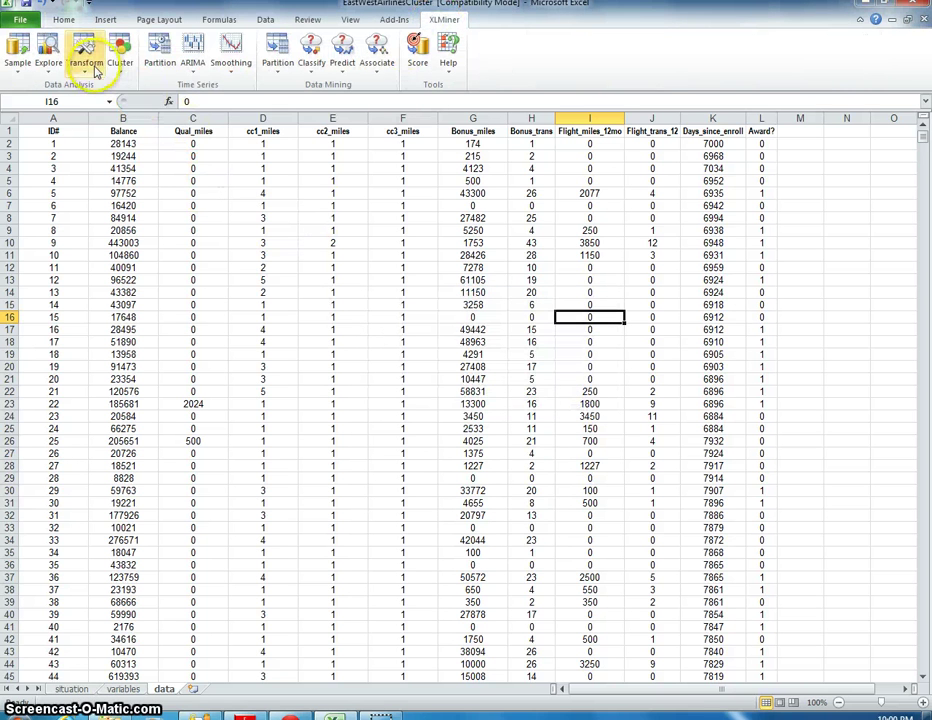
{"action": "left_click", "coordinate": [119, 50]}
{"action": "left_click", "coordinate": [165, 130]}
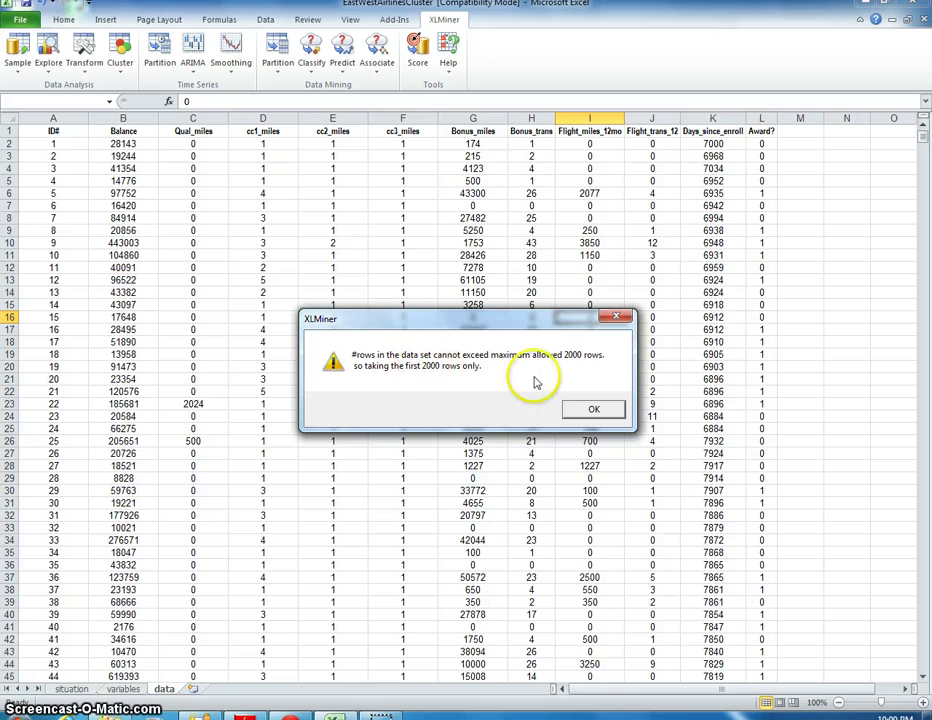
{"action": "left_click", "coordinate": [593, 411]}
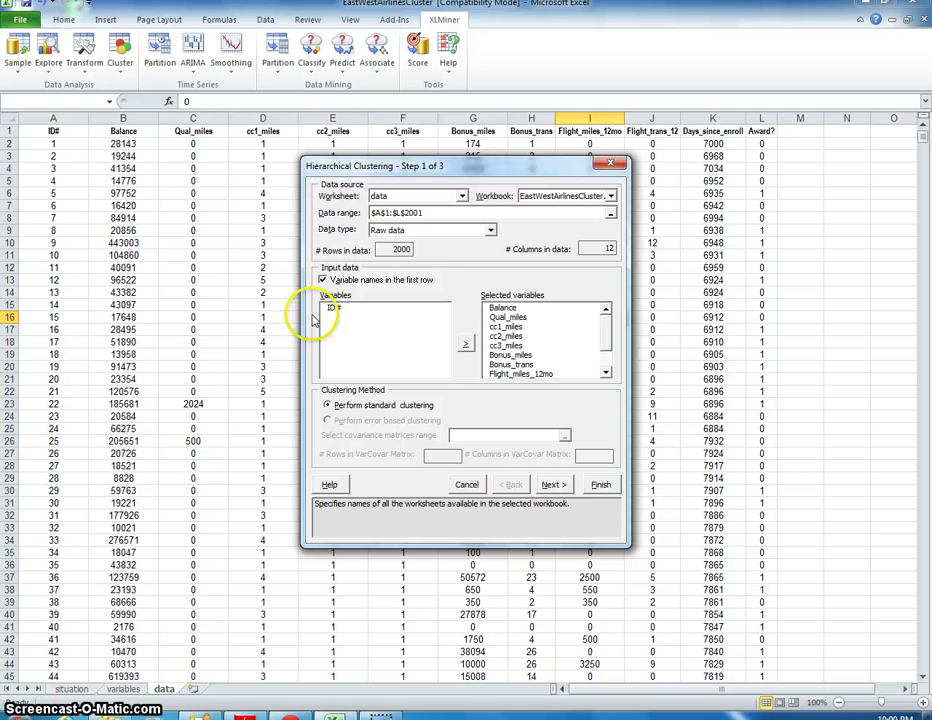
- Normalize the input data and select Ward's method for the clustering
{"action": "left_click", "coordinate": [553, 486]}
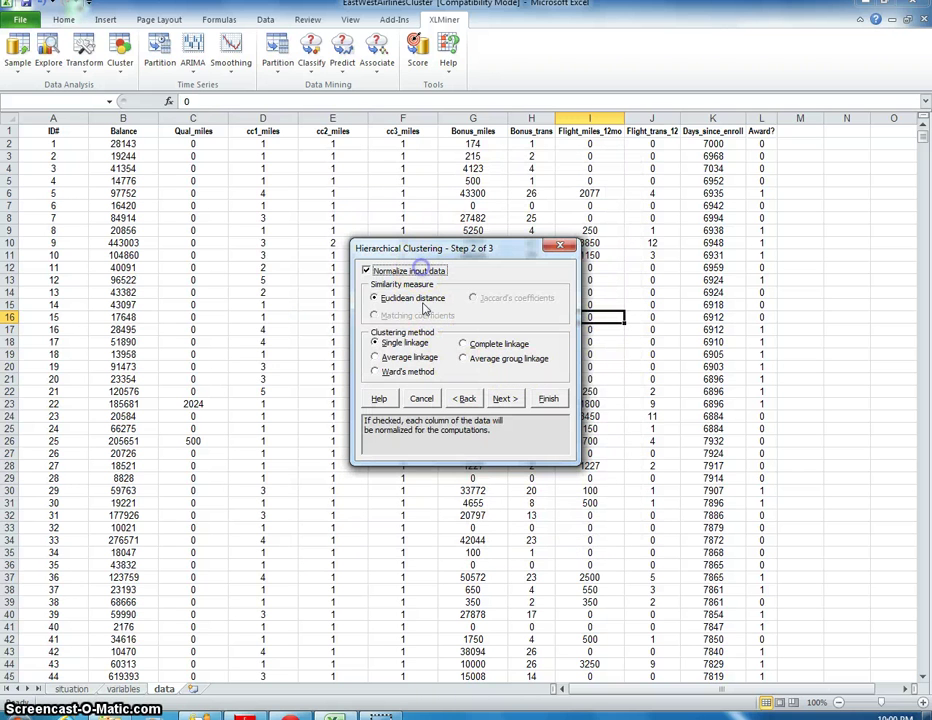
{"action": "left_click", "coordinate": [400, 302]}
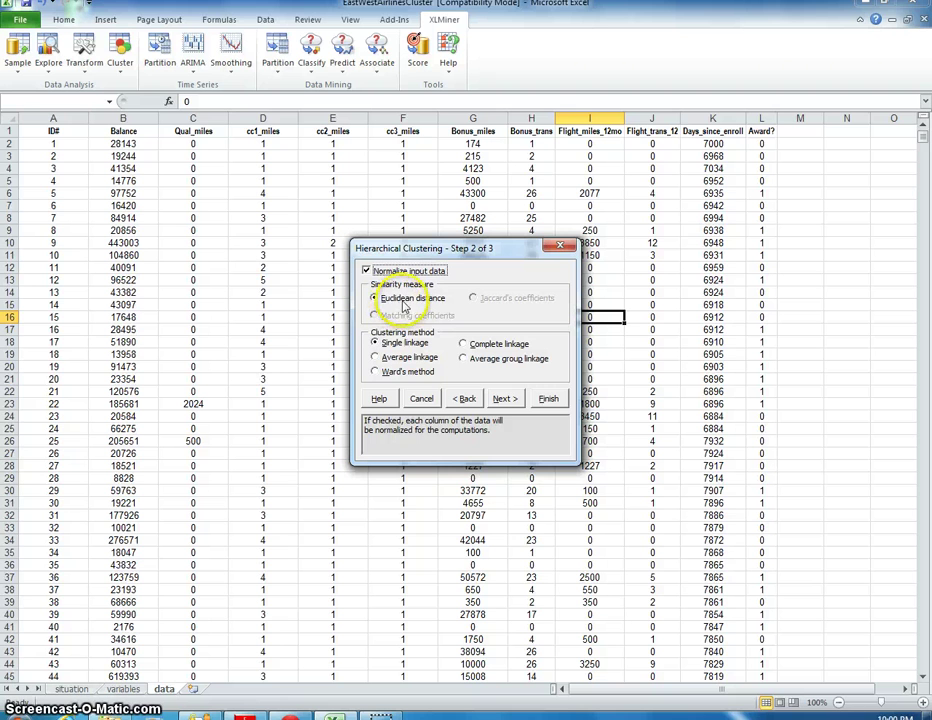
{"action": "left_click", "coordinate": [399, 373]}
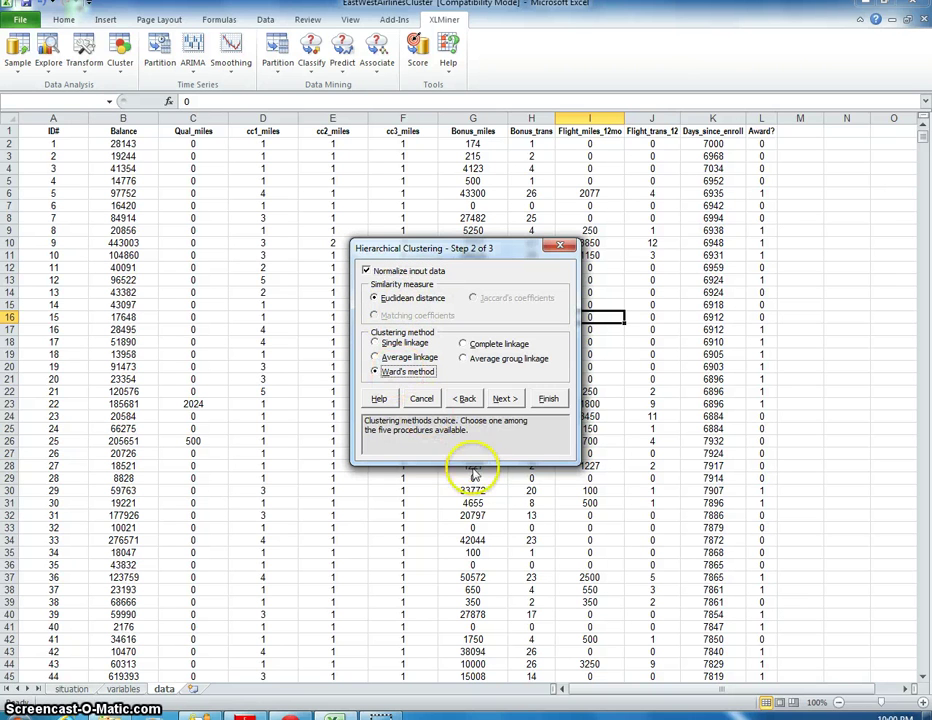
{"action": "left_click", "coordinate": [506, 399]}
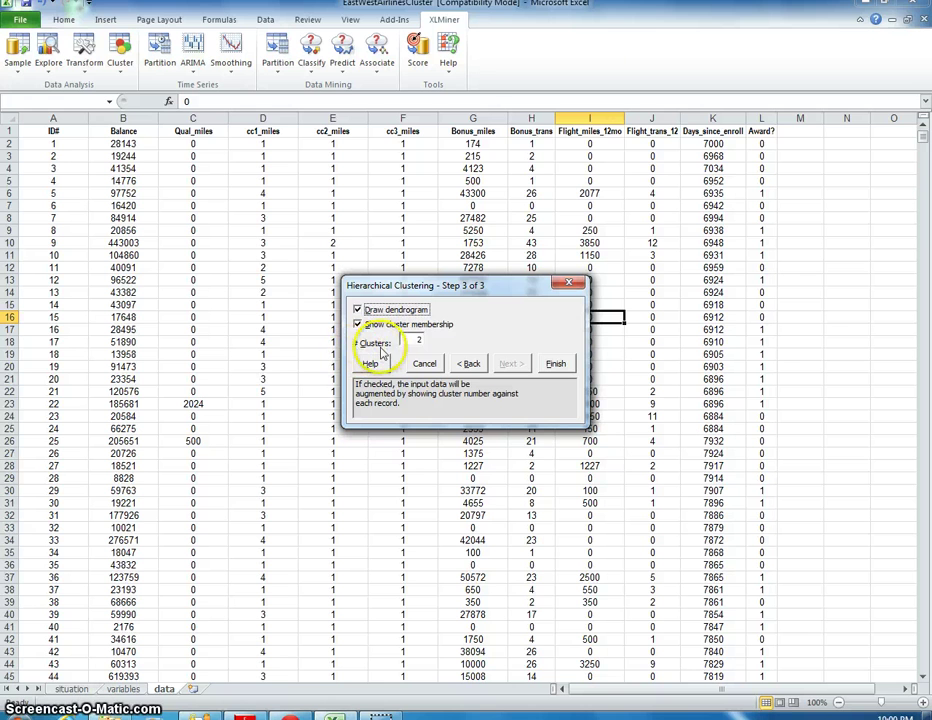
- Finish the dialog to generate the HC_Output1, HC_Clusters1 and HC_Dendrogram1 sheets
{"action": "left_click", "coordinate": [553, 364]}
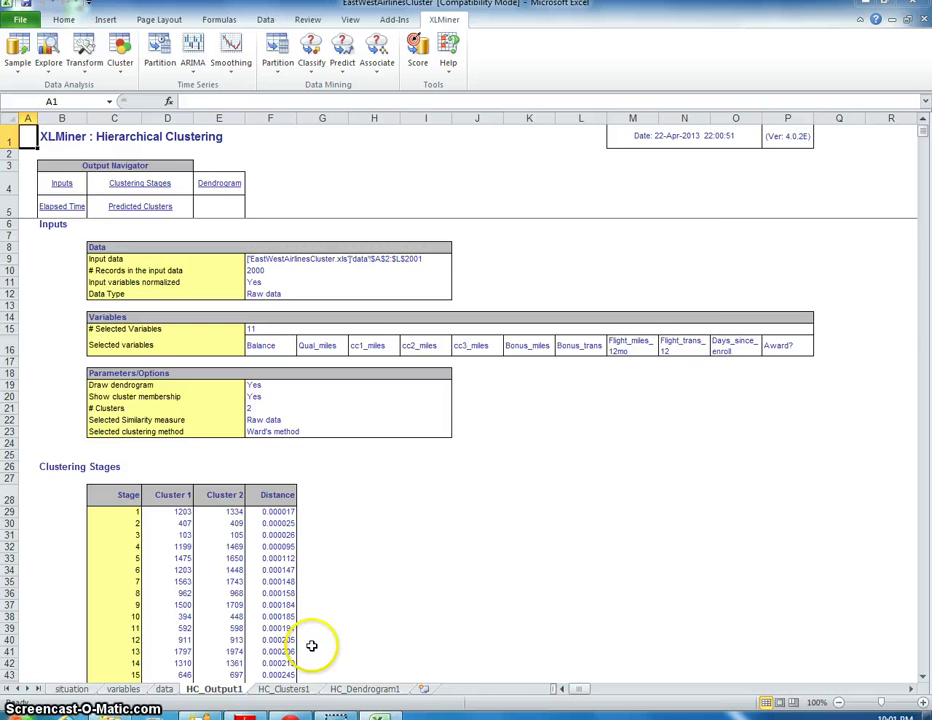
- Switch to the HC_Clusters1 sheet and check Cluster Id values, scrolling down and back up
{"action": "left_click", "coordinate": [287, 690]}
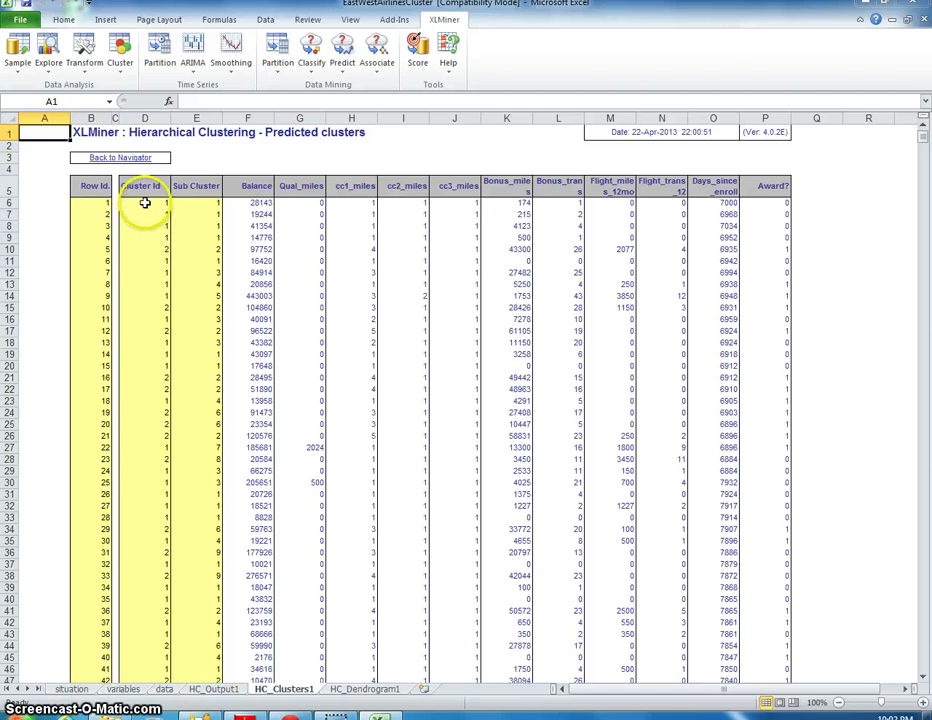
{"action": "left_click", "coordinate": [145, 203]}
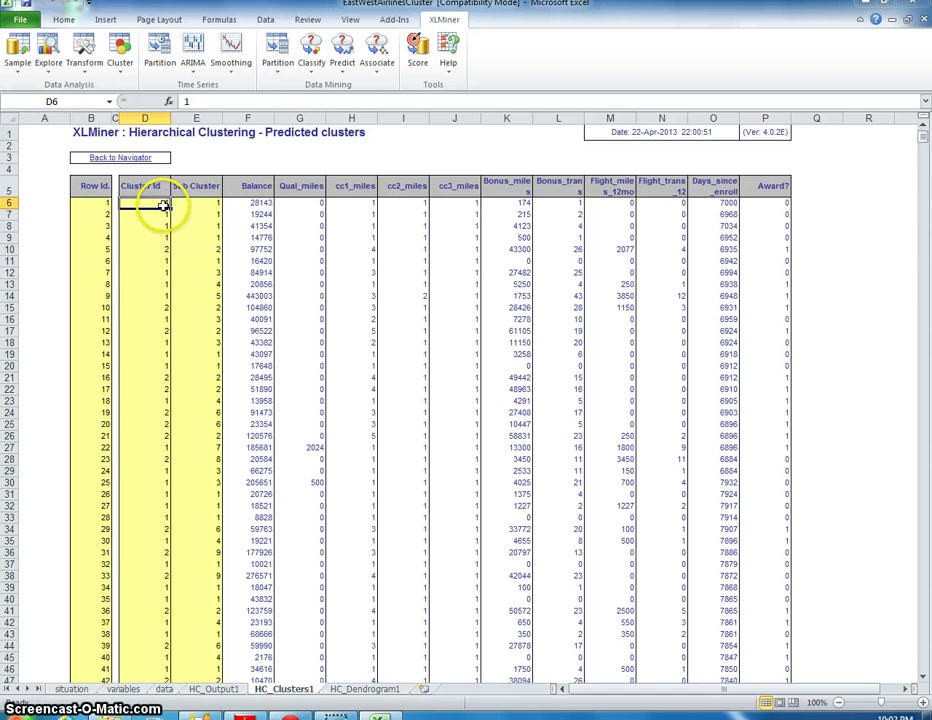
{"action": "left_click", "coordinate": [163, 249]}
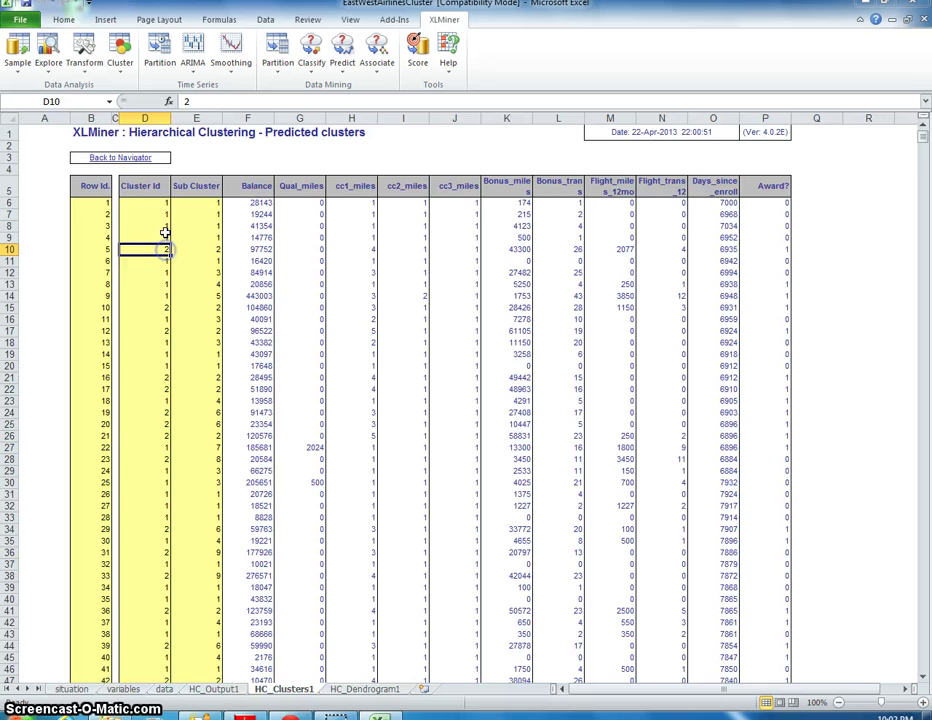
{"action": "left_click", "coordinate": [164, 238]}
{"action": "left_click", "coordinate": [165, 247]}
{"action": "left_click_drag", "start_coordinate": [917, 129], "coordinate": [915, 682]}
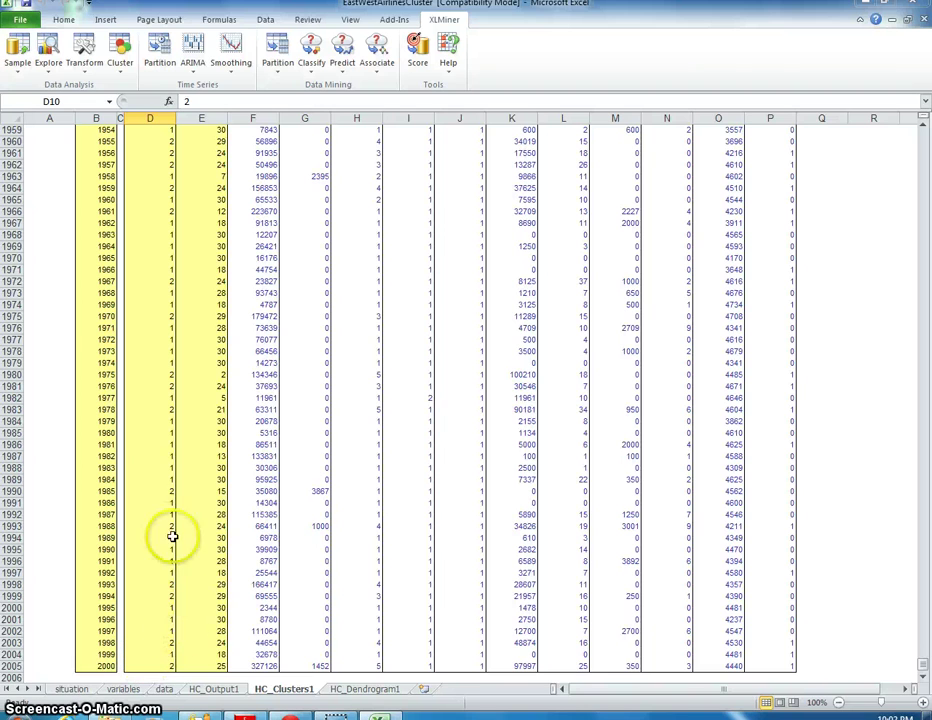
{"action": "left_click_drag", "start_coordinate": [922, 620], "coordinate": [905, 127]}
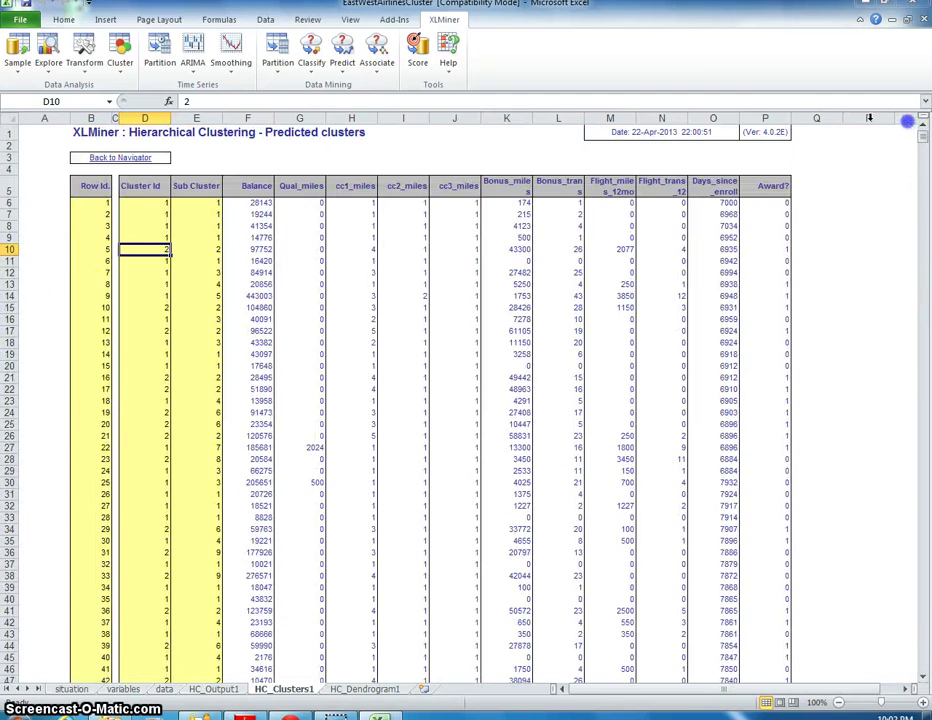
- Check the first record's Balance, Row Id and Cluster Id values
{"action": "left_click", "coordinate": [245, 201]}
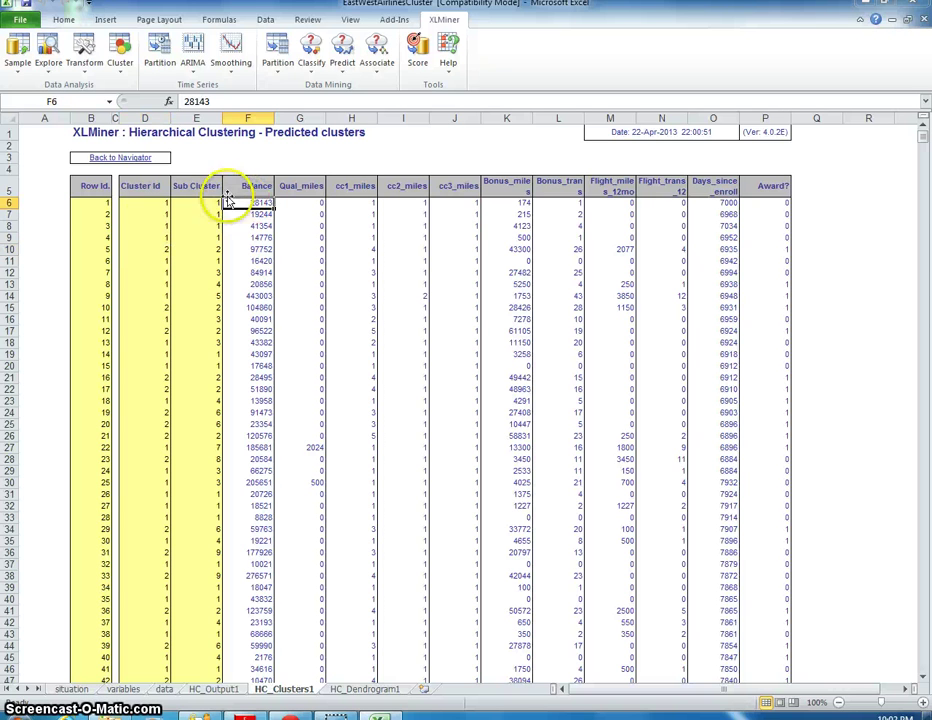
{"action": "left_click", "coordinate": [100, 211]}
{"action": "left_click", "coordinate": [101, 203]}
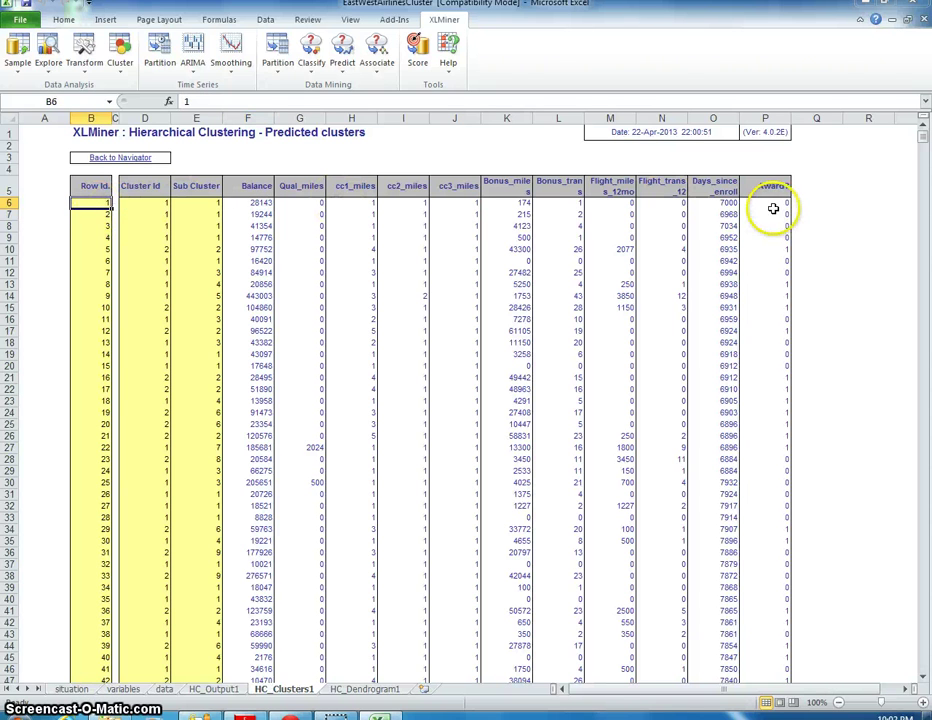
{"action": "left_click", "coordinate": [143, 202]}
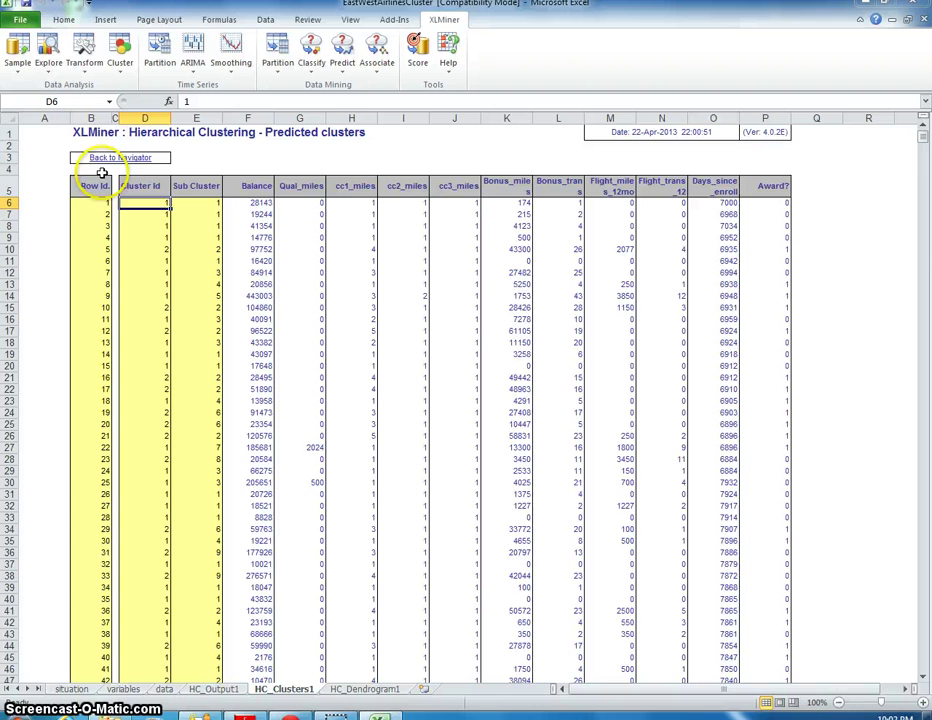
- Delete title rows 1 to 4 from the HC_Clusters1 sheet
{"action": "left_click_drag", "start_coordinate": [17, 169], "coordinate": [12, 120]}
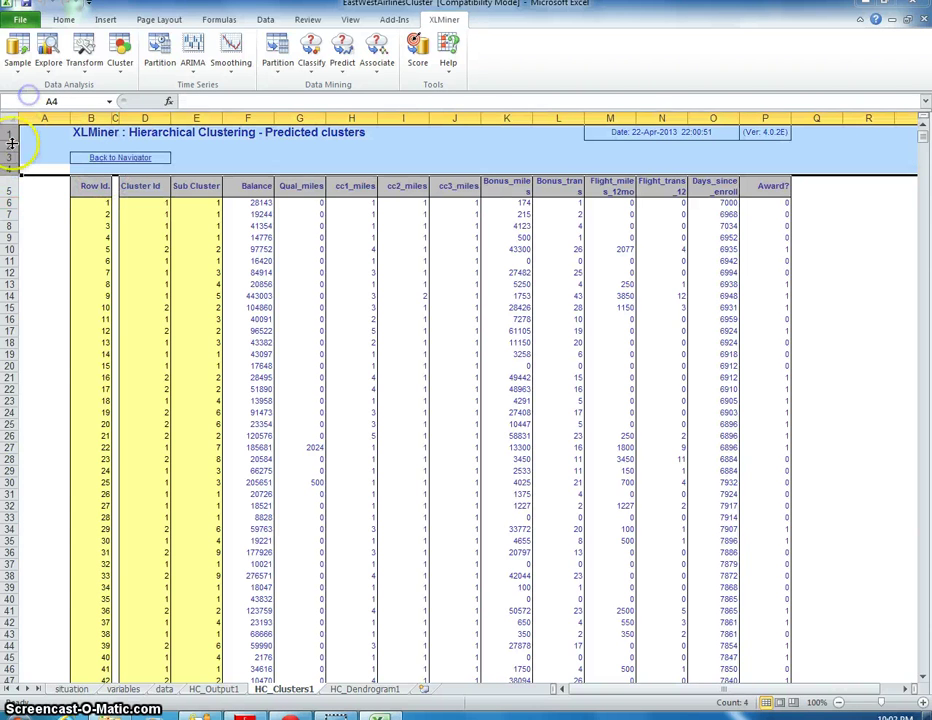
{"action": "right_click", "coordinate": [13, 145]}
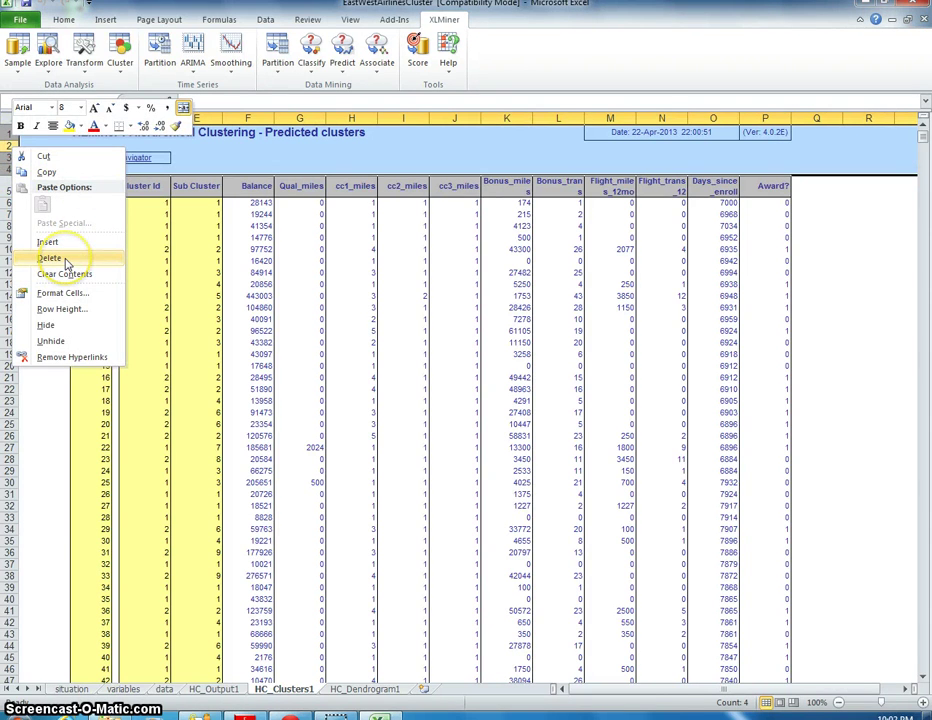
{"action": "left_click", "coordinate": [64, 259]}
{"action": "left_click", "coordinate": [333, 243]}
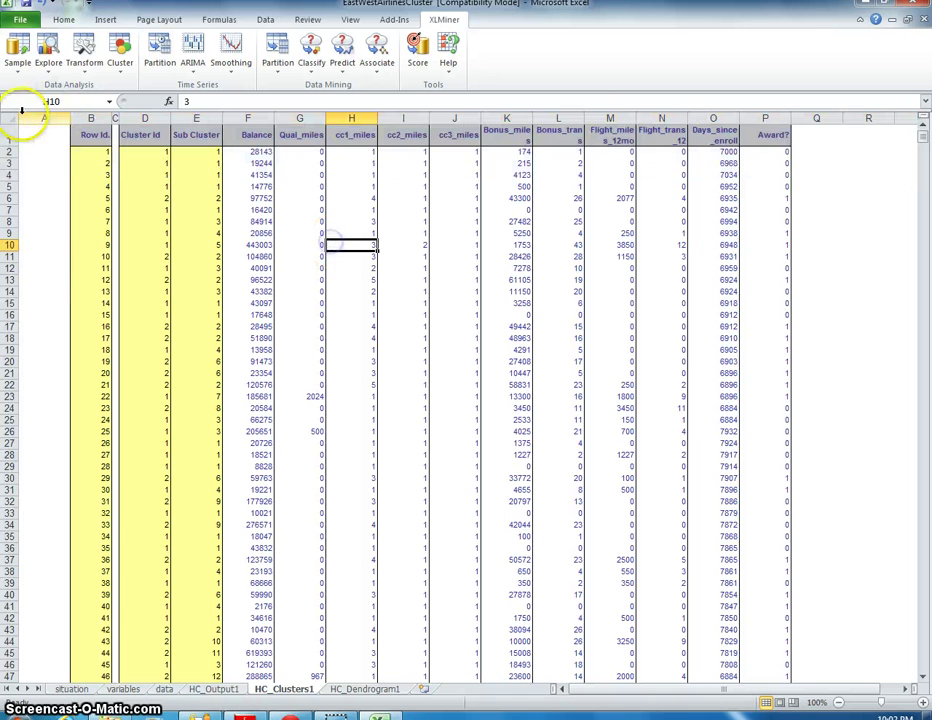
- Delete the empty column A so headers start at A1
{"action": "left_click", "coordinate": [33, 117]}
{"action": "right_click", "coordinate": [33, 117]}
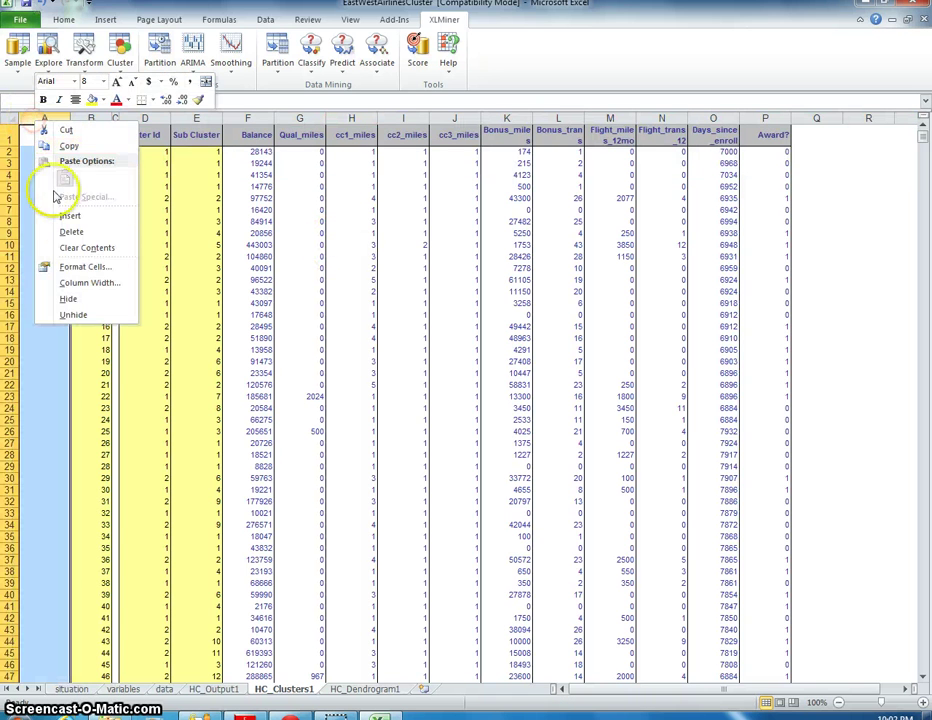
{"action": "left_click", "coordinate": [70, 231]}
{"action": "left_click", "coordinate": [209, 213]}
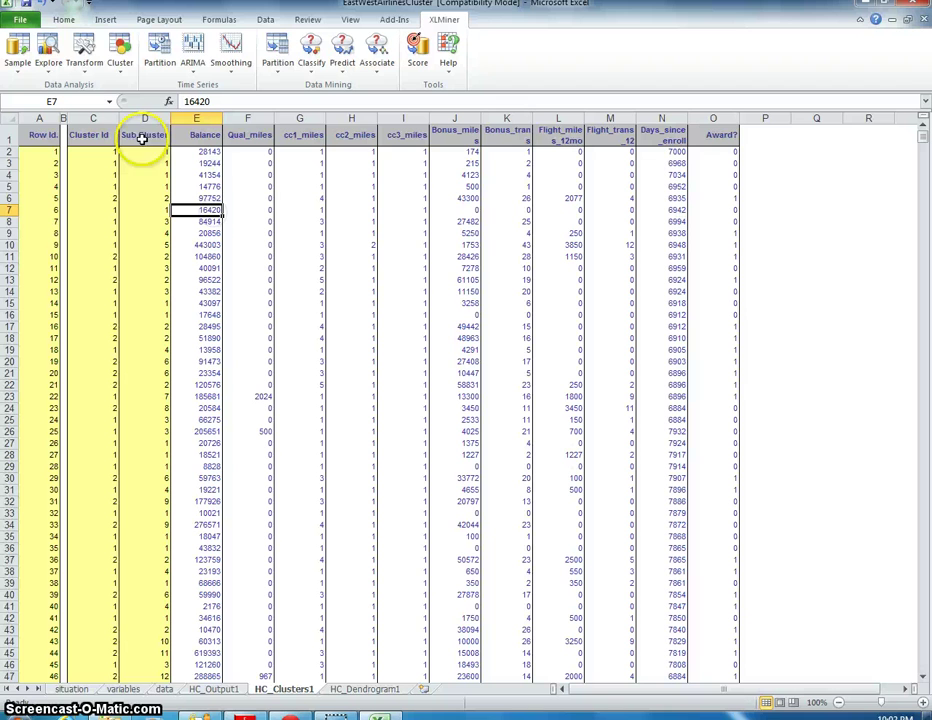
- Insert a PivotTable on a new worksheet from source range HC_Clusters1!$C:$O
{"action": "left_click", "coordinate": [101, 21]}
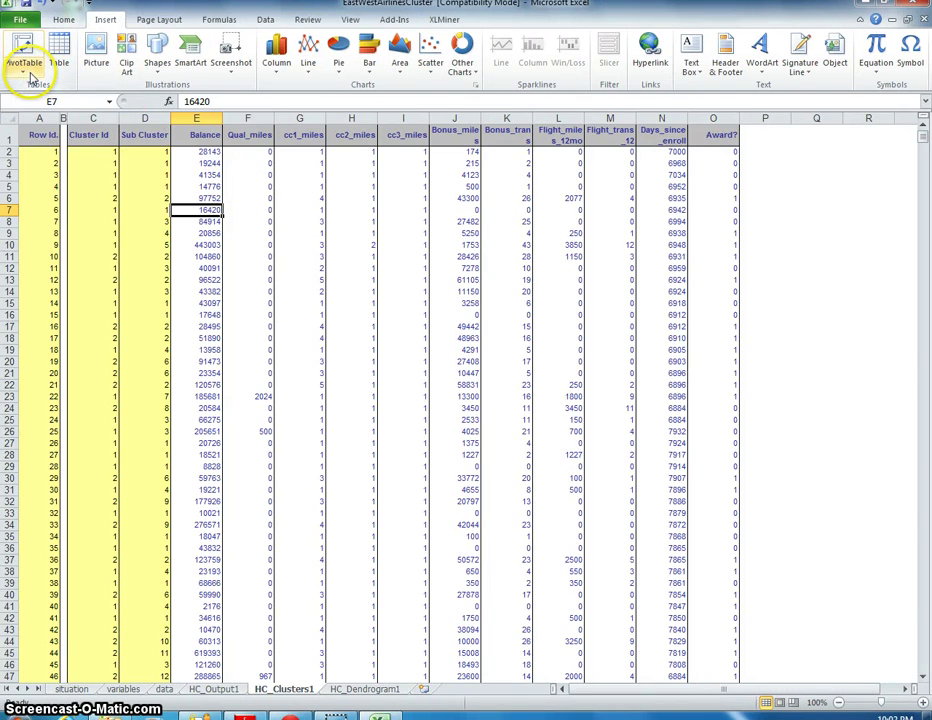
{"action": "left_click", "coordinate": [30, 72]}
{"action": "left_click", "coordinate": [45, 80]}
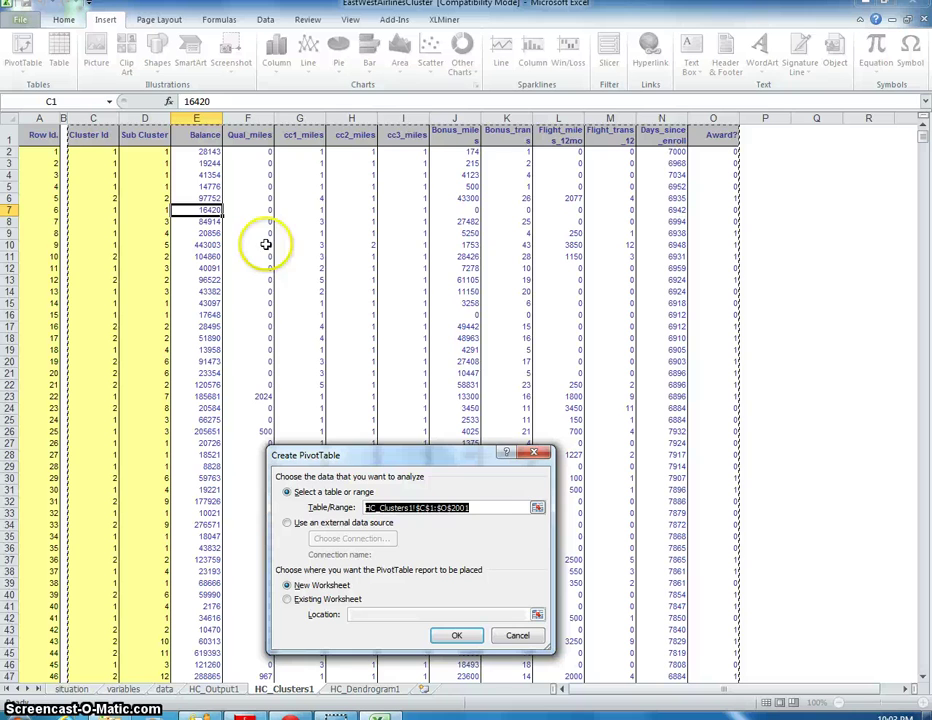
{"action": "left_click", "coordinate": [537, 507]}
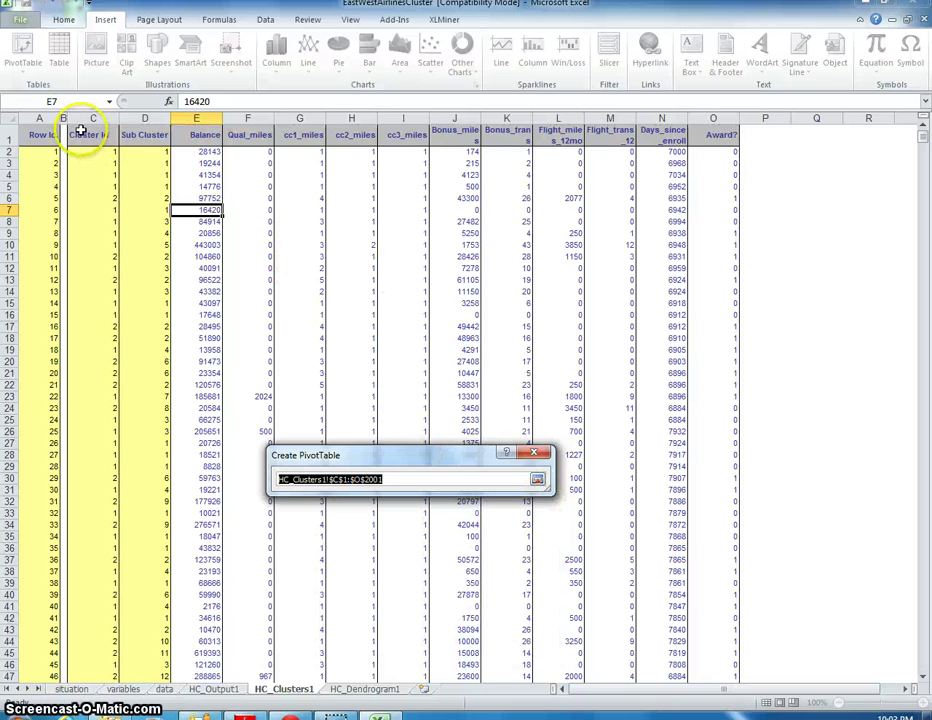
{"action": "left_click_drag", "start_coordinate": [88, 118], "coordinate": [714, 110]}
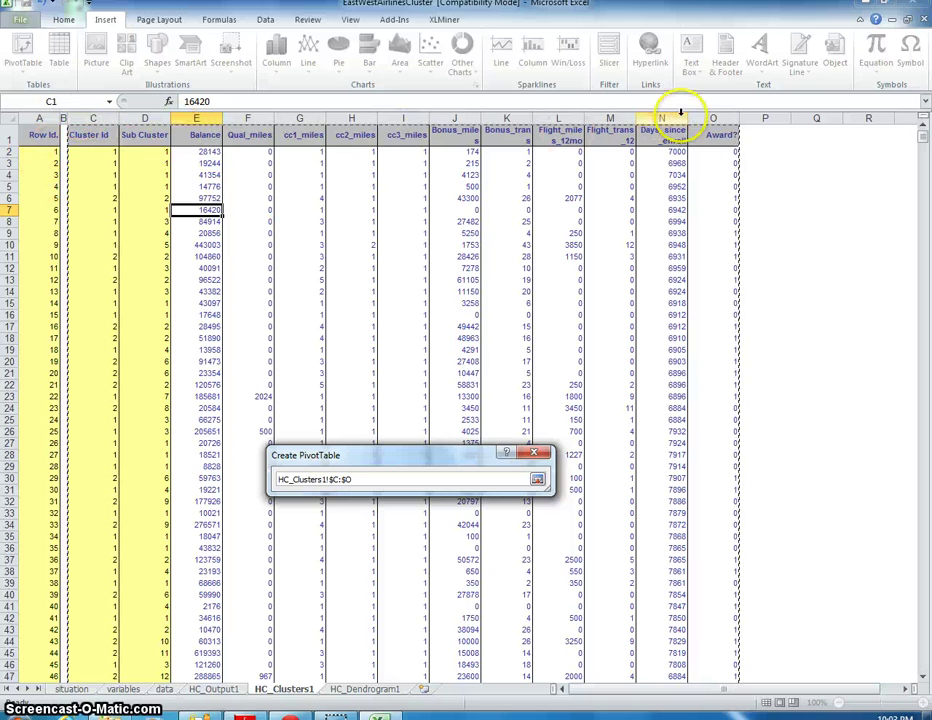
{"action": "left_click", "coordinate": [537, 480]}
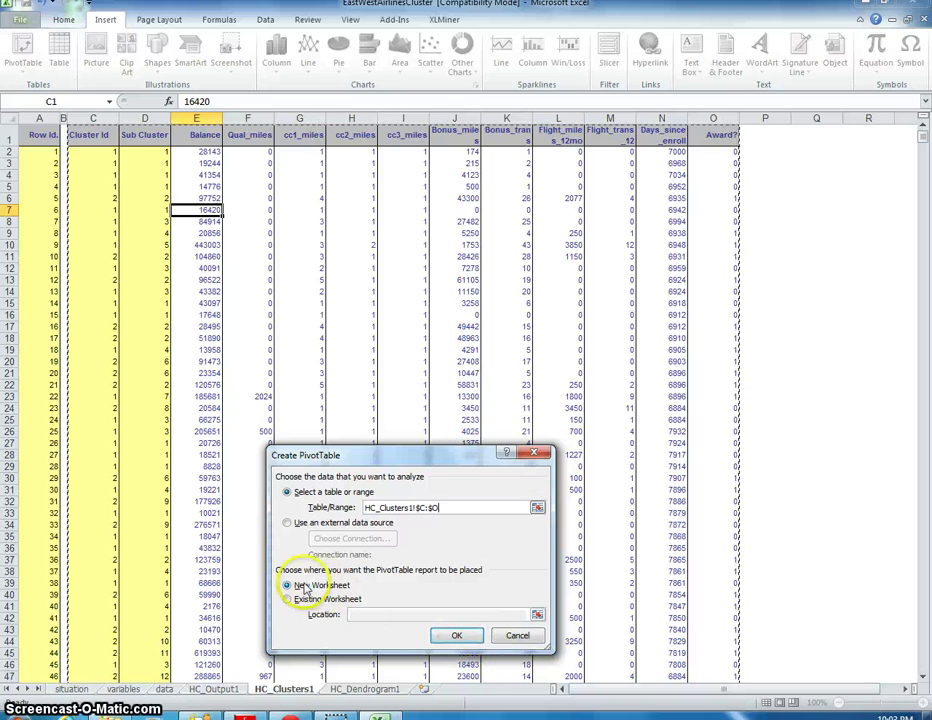
{"action": "left_click", "coordinate": [455, 637]}
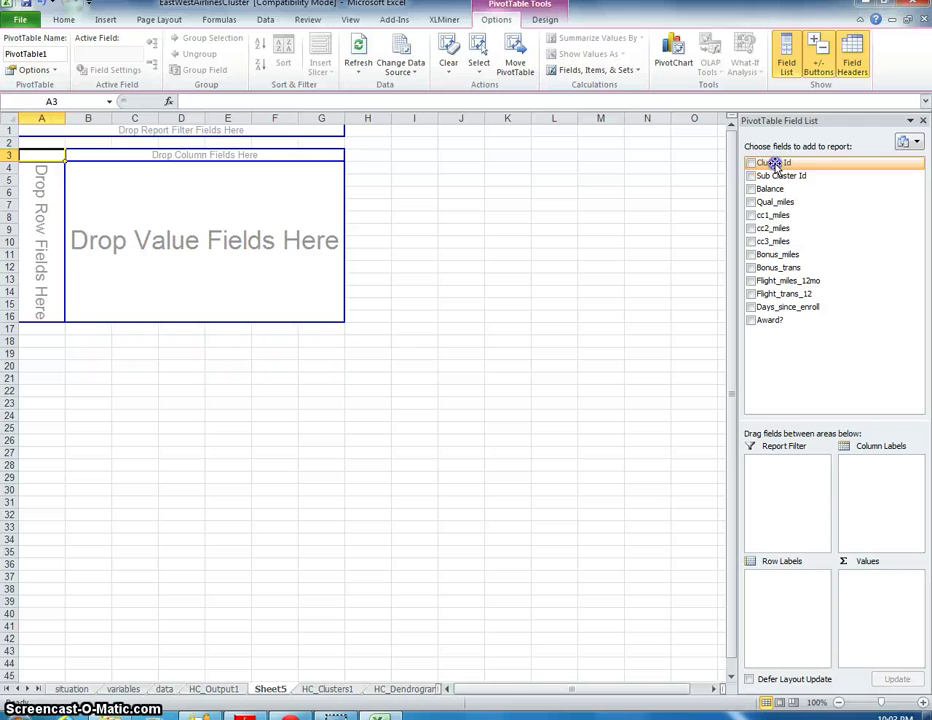
- Place Cluster Id in Column Labels, giving columns 1, 2, (blank) and Grand Total
{"action": "left_click_drag", "start_coordinate": [774, 165], "coordinate": [827, 438]}
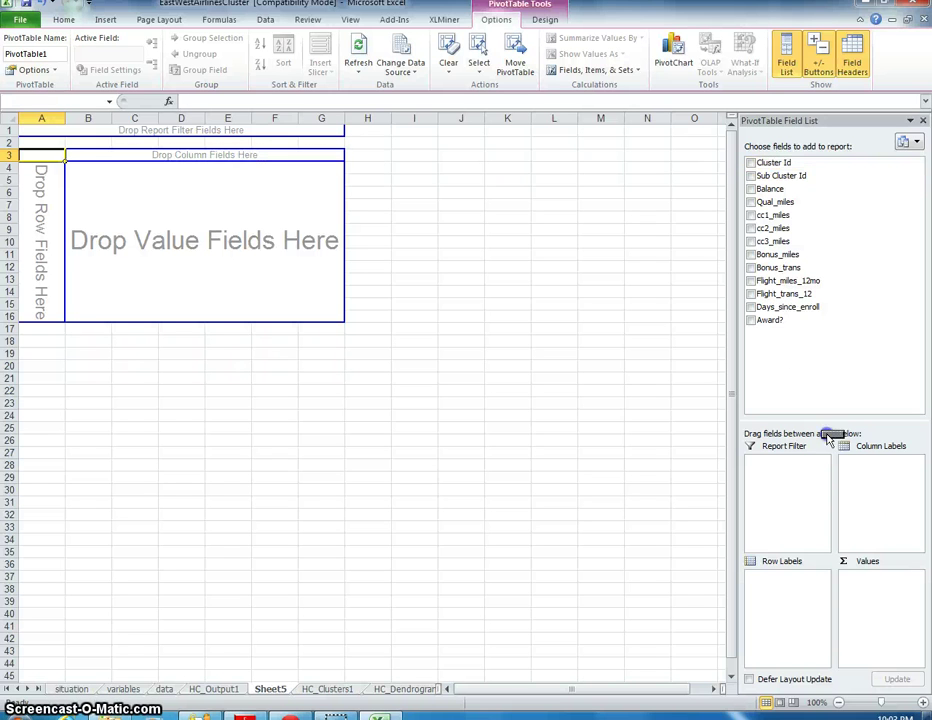
{"action": "mouse_move", "coordinate": [873, 478]}
{"action": "left_mouse_down"}
{"action": "mouse_move", "coordinate": [759, 125]}
{"action": "mouse_move", "coordinate": [787, 172]}
{"action": "mouse_move", "coordinate": [765, 166]}
{"action": "mouse_move", "coordinate": [894, 474]}
{"action": "mouse_move", "coordinate": [765, 191]}
{"action": "mouse_move", "coordinate": [778, 168]}
{"action": "mouse_move", "coordinate": [850, 476]}
{"action": "mouse_move", "coordinate": [876, 487]}
{"action": "left_mouse_up"}
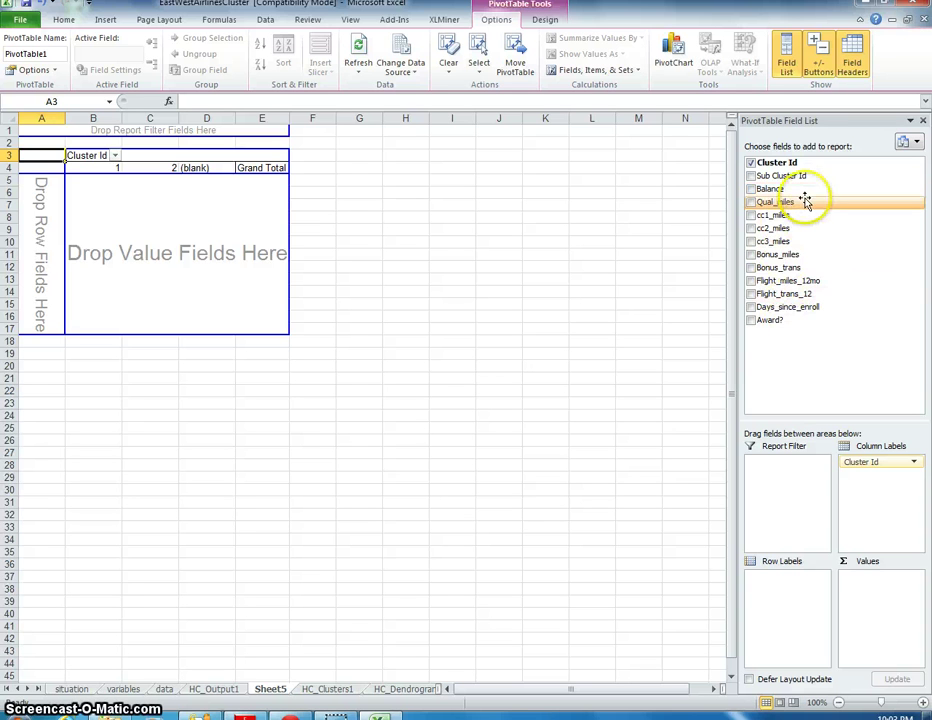
- Add Balance to Values as a Sum (50364868 and 134267508 for clusters 1 and 2)
{"action": "left_click_drag", "start_coordinate": [786, 189], "coordinate": [890, 597]}
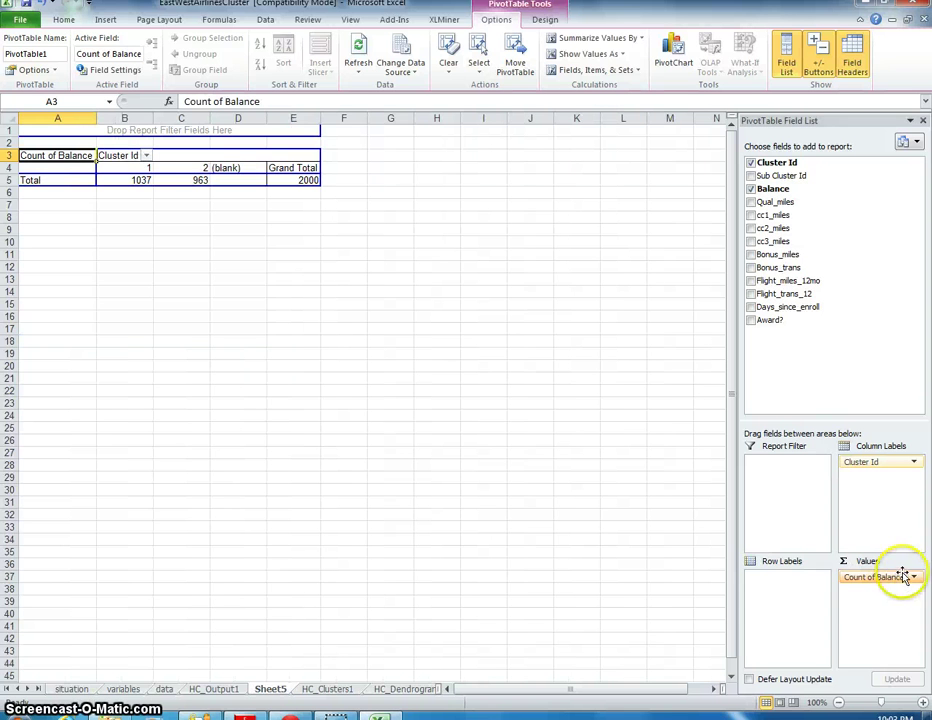
{"action": "left_click", "coordinate": [913, 578]}
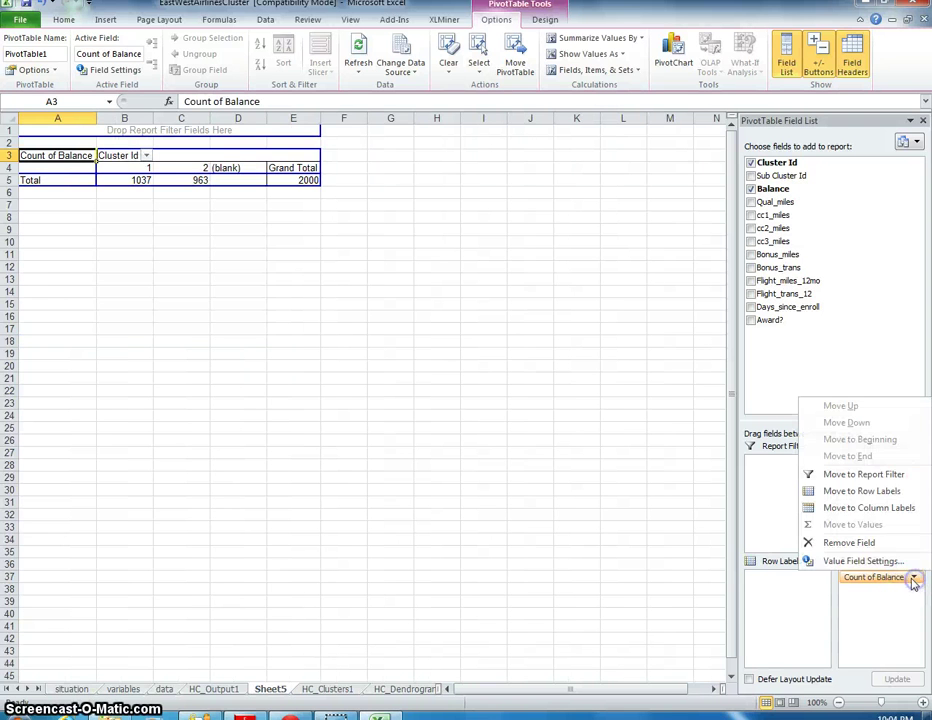
{"action": "left_click", "coordinate": [862, 561]}
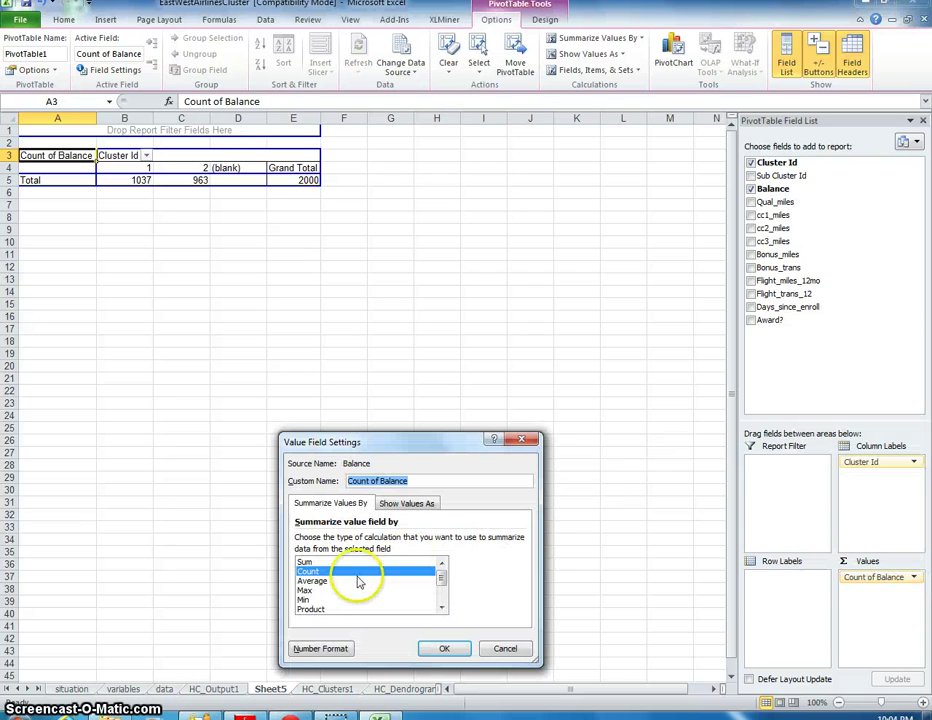
{"action": "left_click", "coordinate": [343, 557]}
{"action": "left_click", "coordinate": [439, 647]}
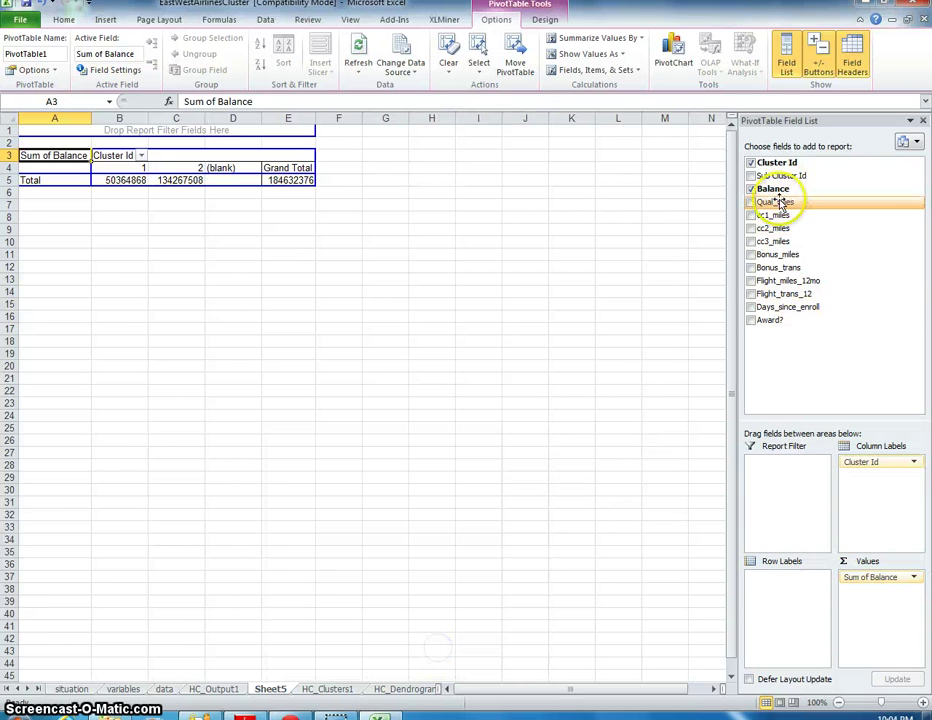
- Add Qual_miles to Values as a Sum (67843 and 249843 per cluster)
{"action": "left_click_drag", "start_coordinate": [777, 205], "coordinate": [884, 618]}
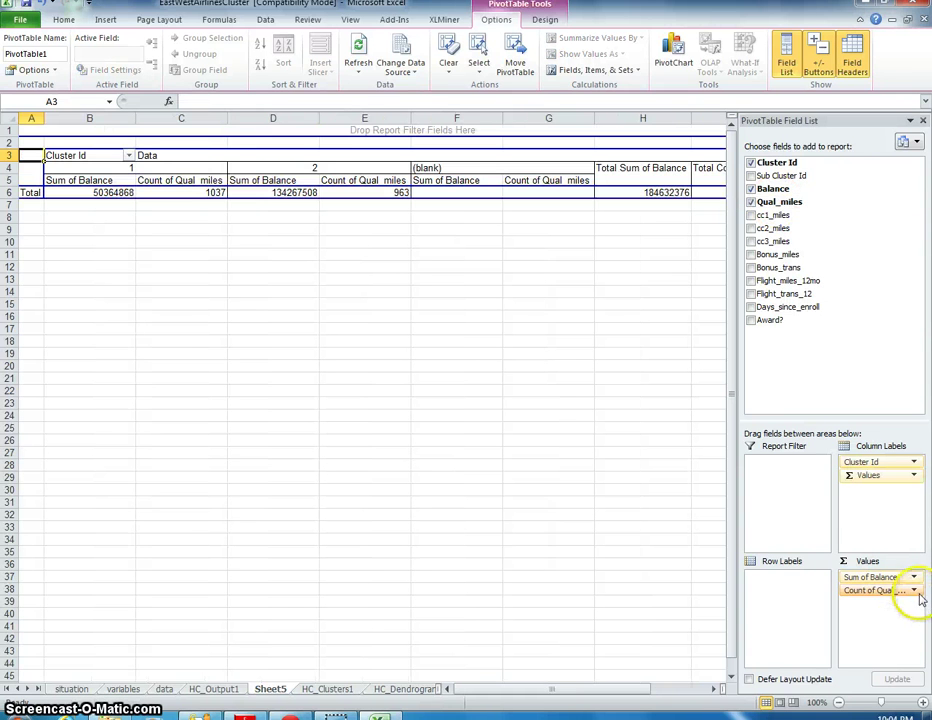
{"action": "left_click", "coordinate": [914, 590]}
{"action": "left_click", "coordinate": [852, 571]}
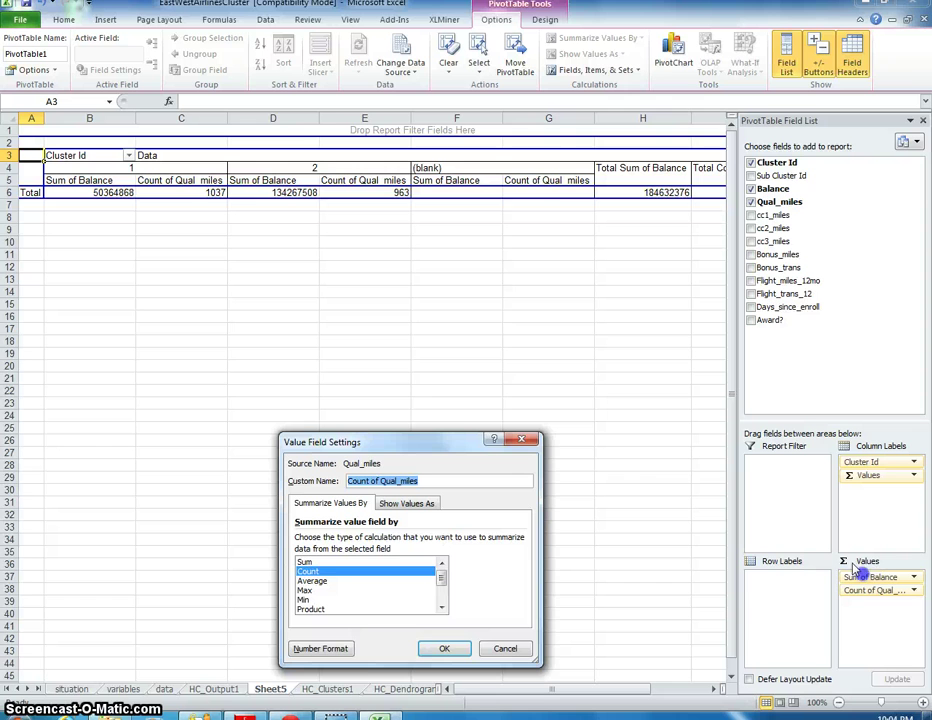
{"action": "left_click", "coordinate": [306, 562]}
{"action": "left_click", "coordinate": [443, 648]}
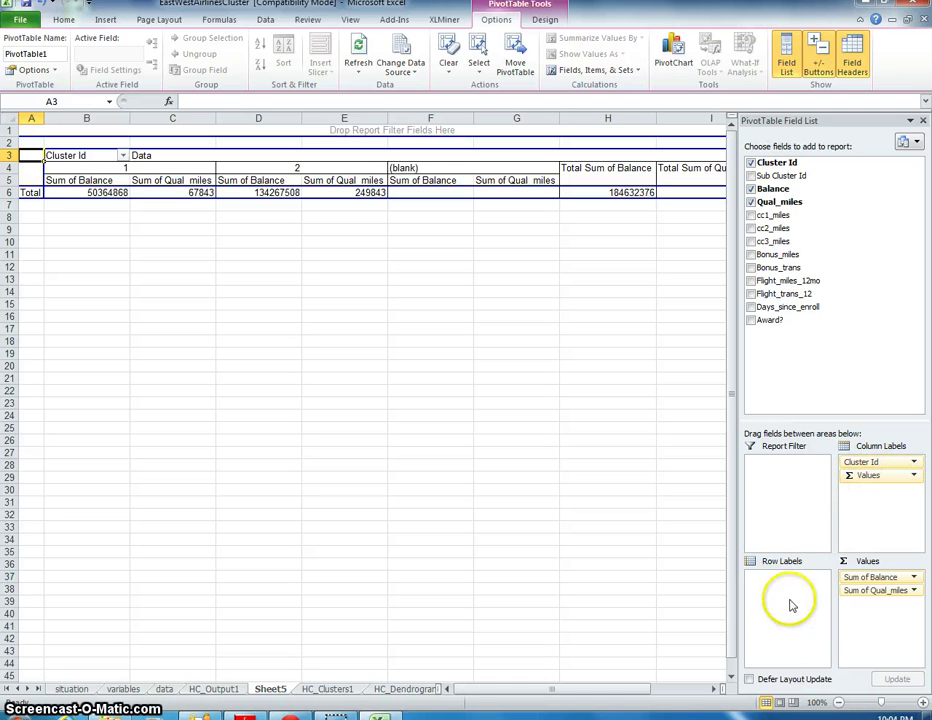
- Move Values into Row Labels and add cc1_miles and cc2_miles to Values
{"action": "left_click_drag", "start_coordinate": [878, 482], "coordinate": [789, 607]}
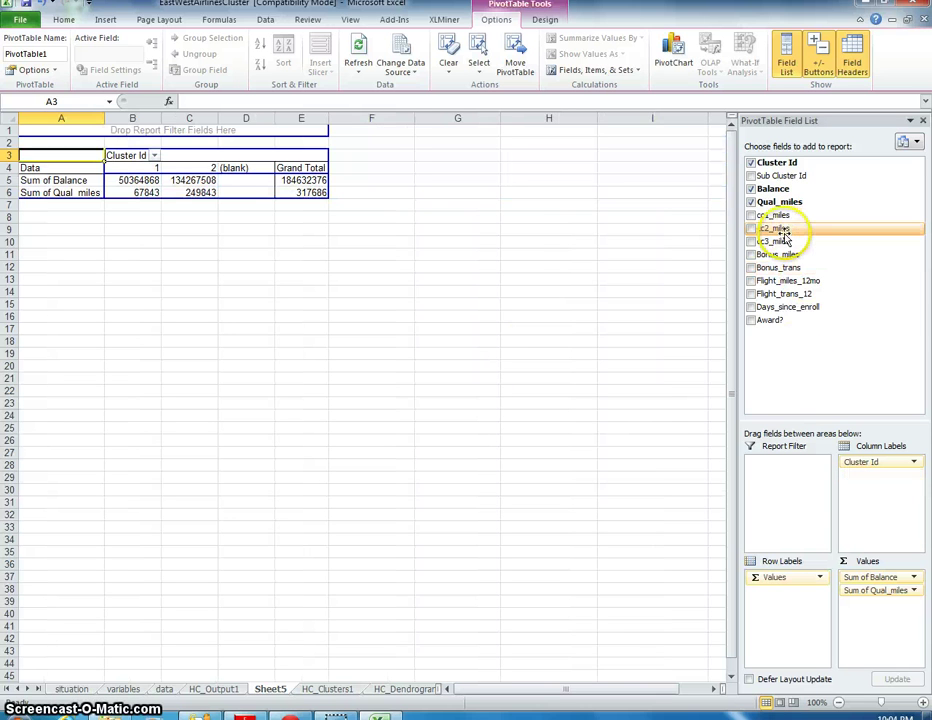
{"action": "left_click_drag", "start_coordinate": [790, 216], "coordinate": [874, 612]}
{"action": "left_click_drag", "start_coordinate": [776, 229], "coordinate": [903, 612]}
- Change cc1_miles and cc2_miles from Count to Sum (1256/3392 and 1060/963)
{"action": "left_click", "coordinate": [915, 604]}
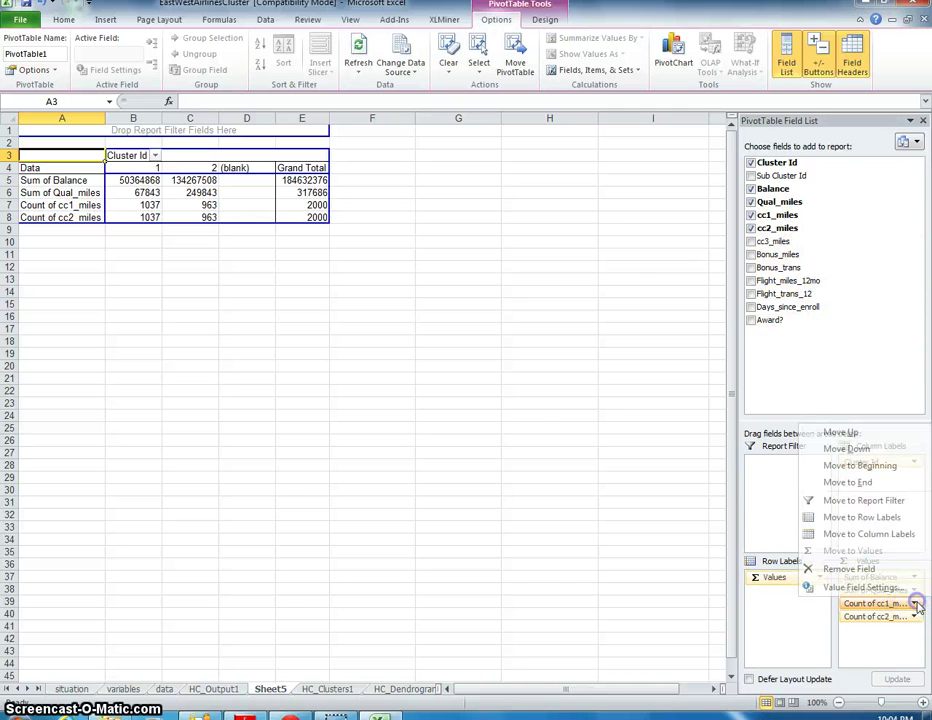
{"action": "left_click", "coordinate": [884, 589]}
{"action": "left_click", "coordinate": [306, 562]}
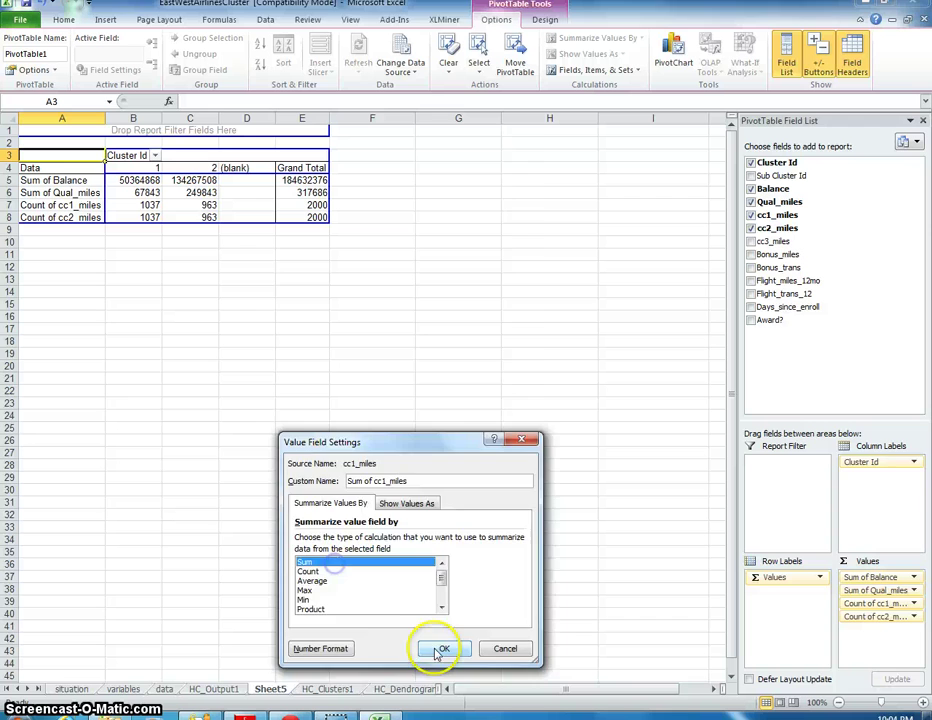
{"action": "left_click", "coordinate": [444, 648]}
{"action": "left_click", "coordinate": [913, 616]}
{"action": "left_click", "coordinate": [865, 600]}
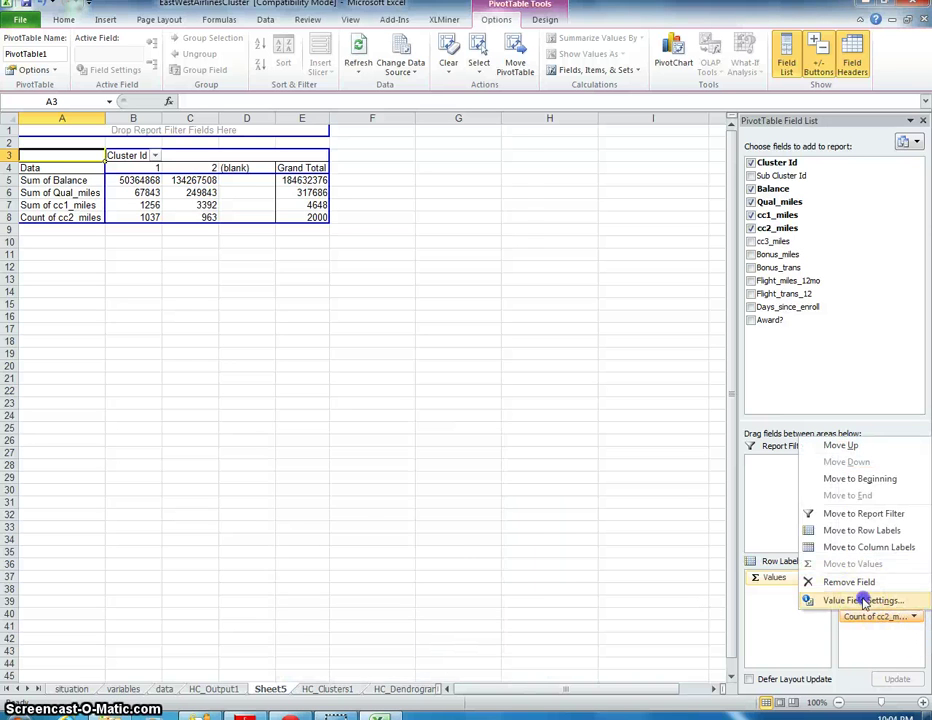
{"action": "left_click", "coordinate": [356, 562]}
{"action": "left_click", "coordinate": [444, 648]}
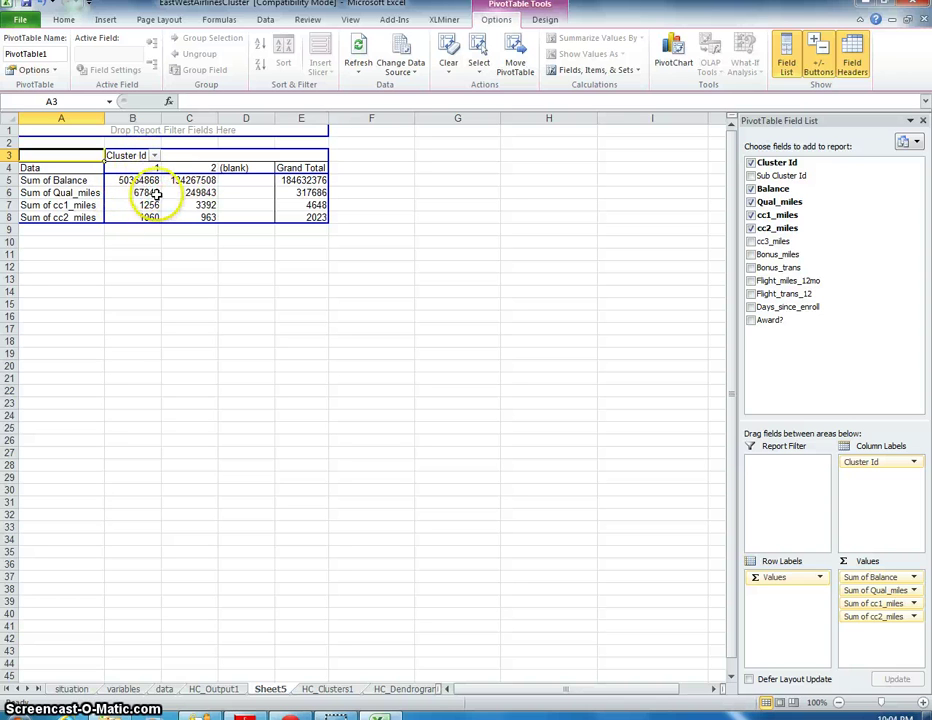
- Give B5:C8 Comma Style with no decimals and autofit columns B and C
{"action": "left_click_drag", "start_coordinate": [131, 181], "coordinate": [181, 216]}
{"action": "left_click", "coordinate": [66, 19]}
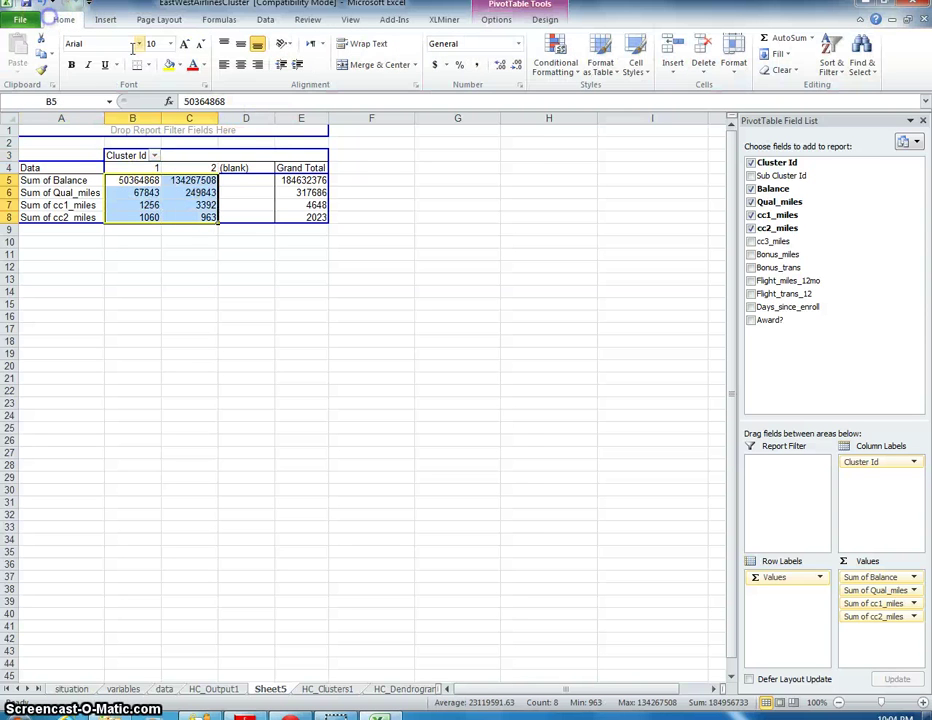
{"action": "left_click", "coordinate": [477, 64]}
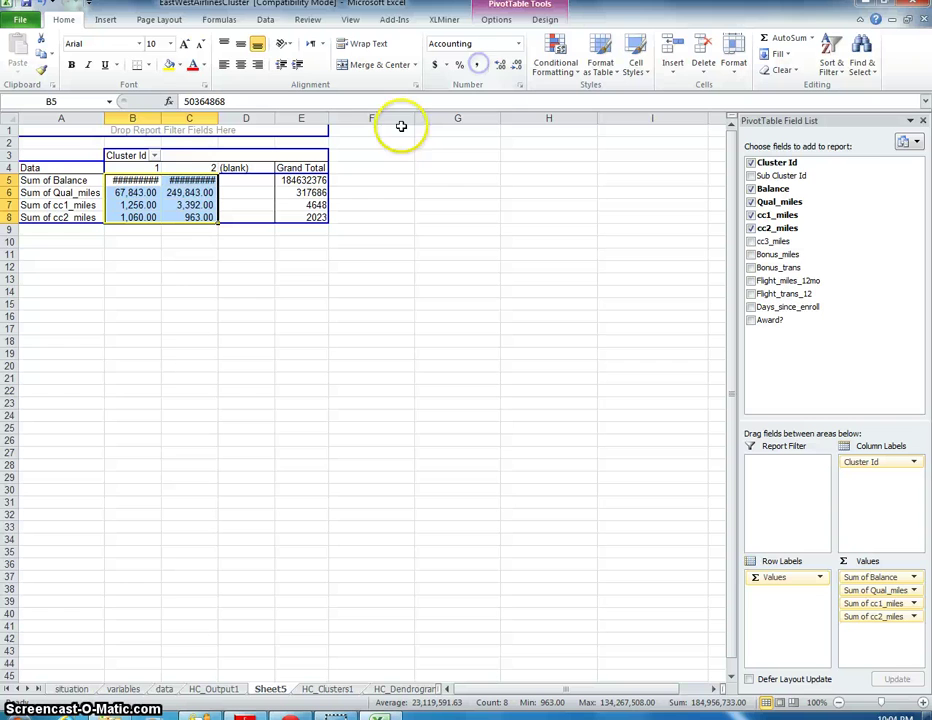
{"action": "double_click", "coordinate": [161, 118]}
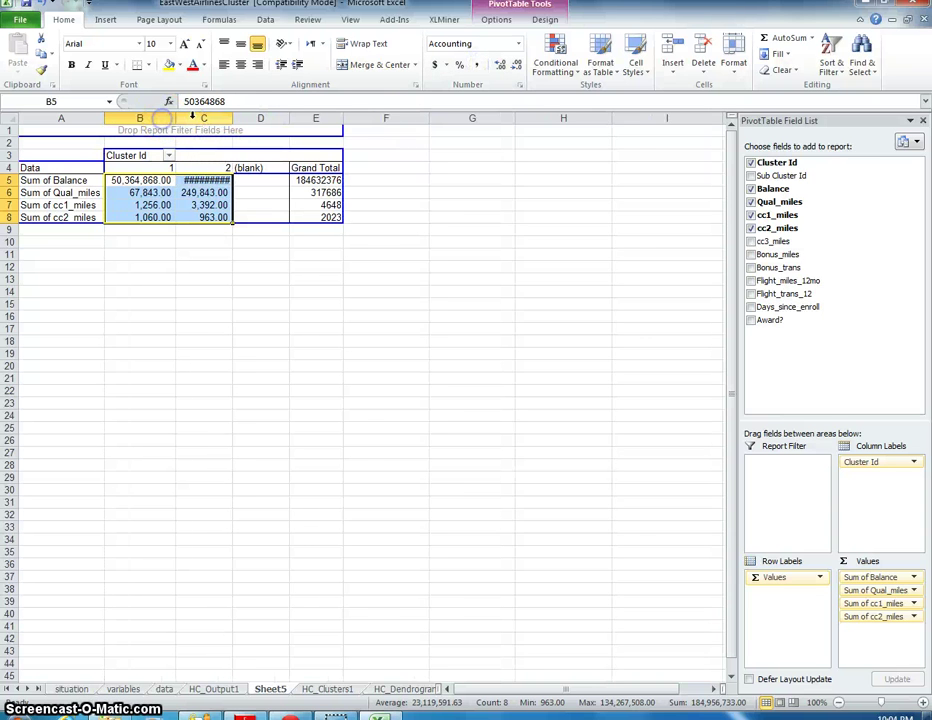
{"action": "double_click", "coordinate": [234, 118]}
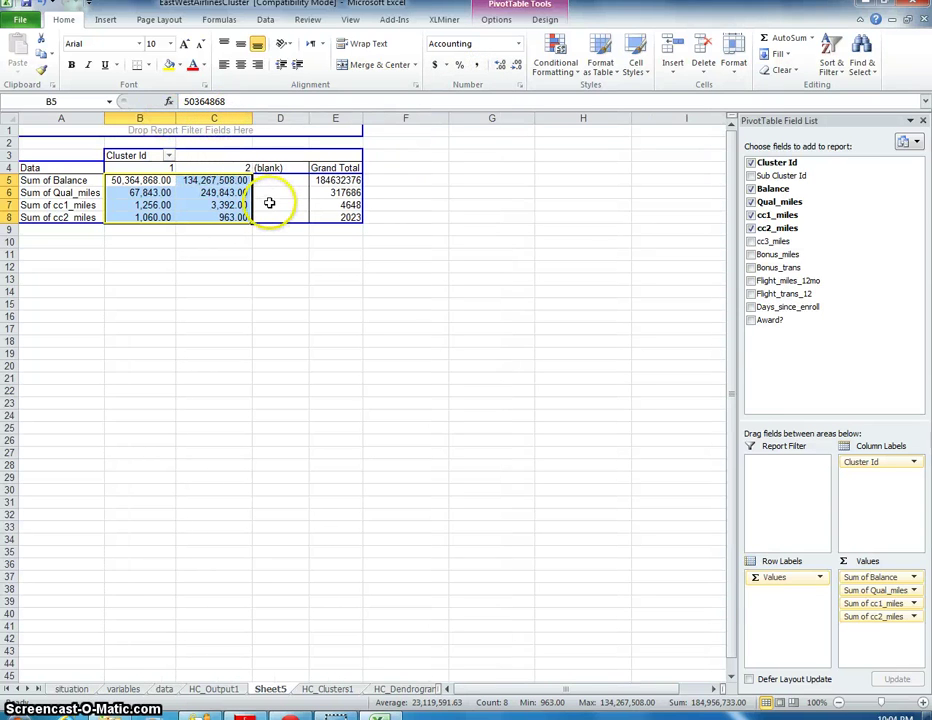
{"action": "left_click", "coordinate": [513, 67]}
{"action": "left_click", "coordinate": [516, 67]}
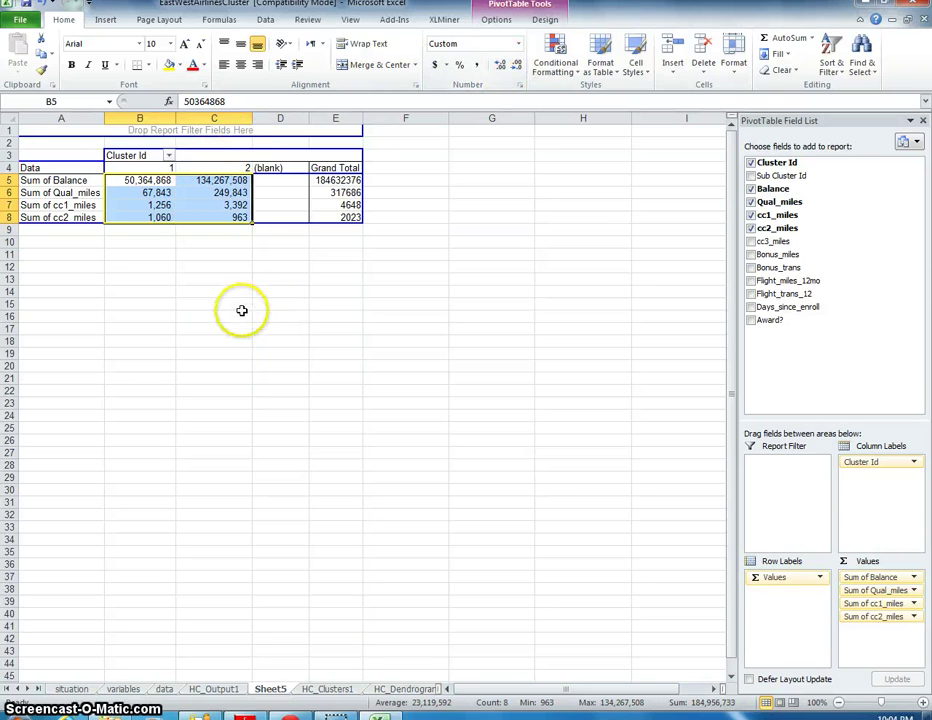
{"action": "left_click", "coordinate": [130, 191]}
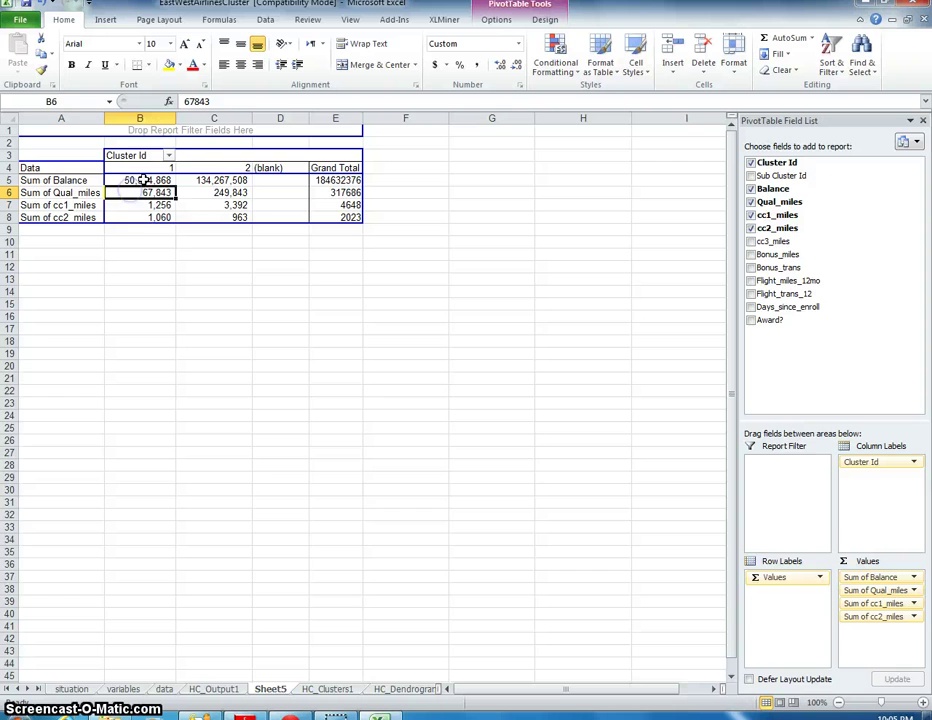
{"action": "left_click", "coordinate": [143, 180]}
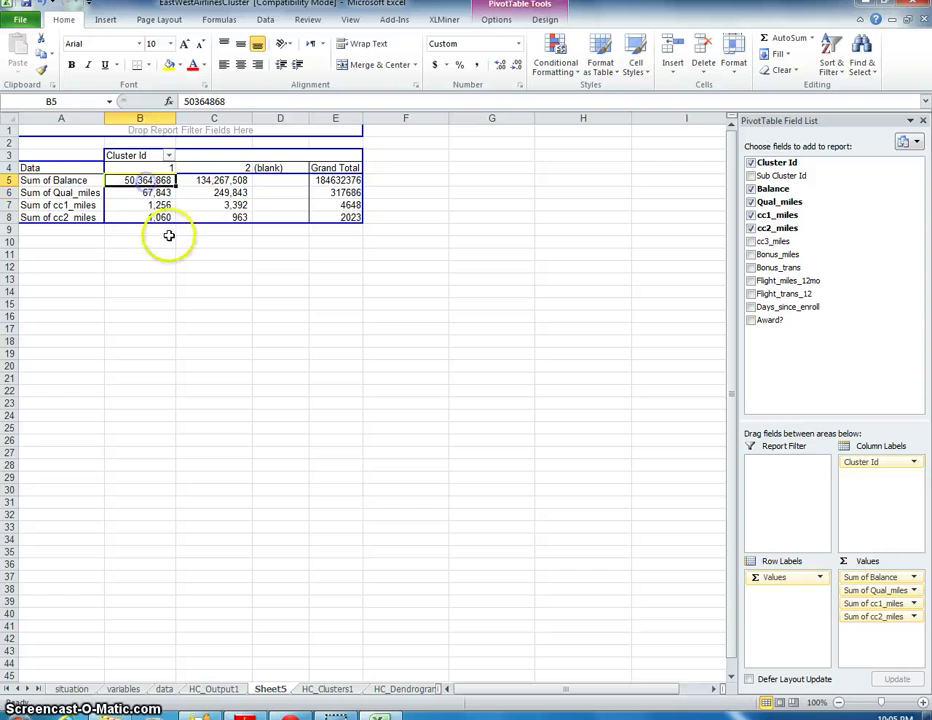
{"action": "left_click", "coordinate": [225, 182]}
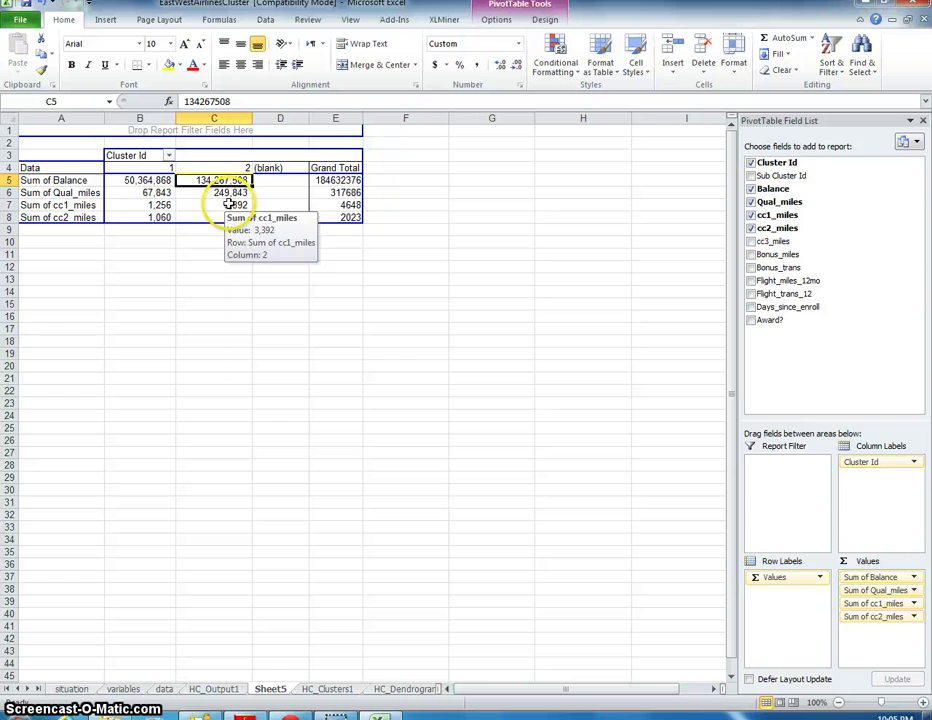